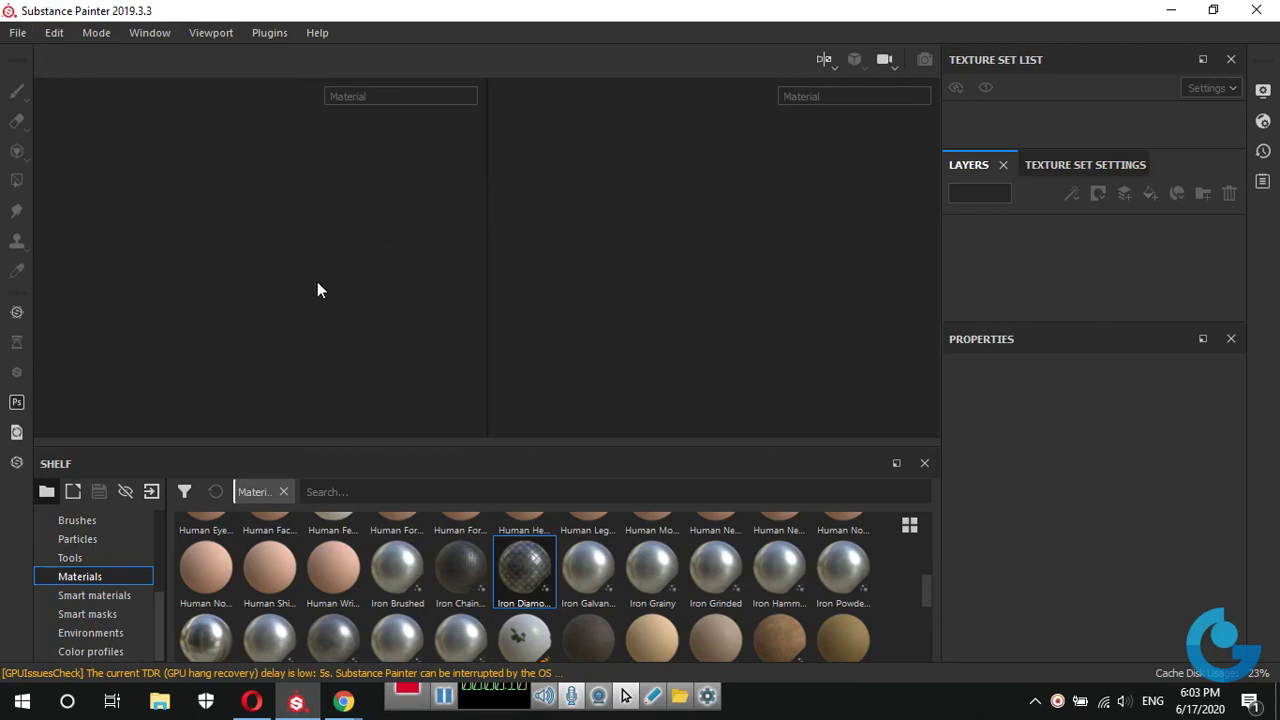
Create a new PBR Metallic Roughness project with box.fbx as the mesh.
left_click(19, 36)
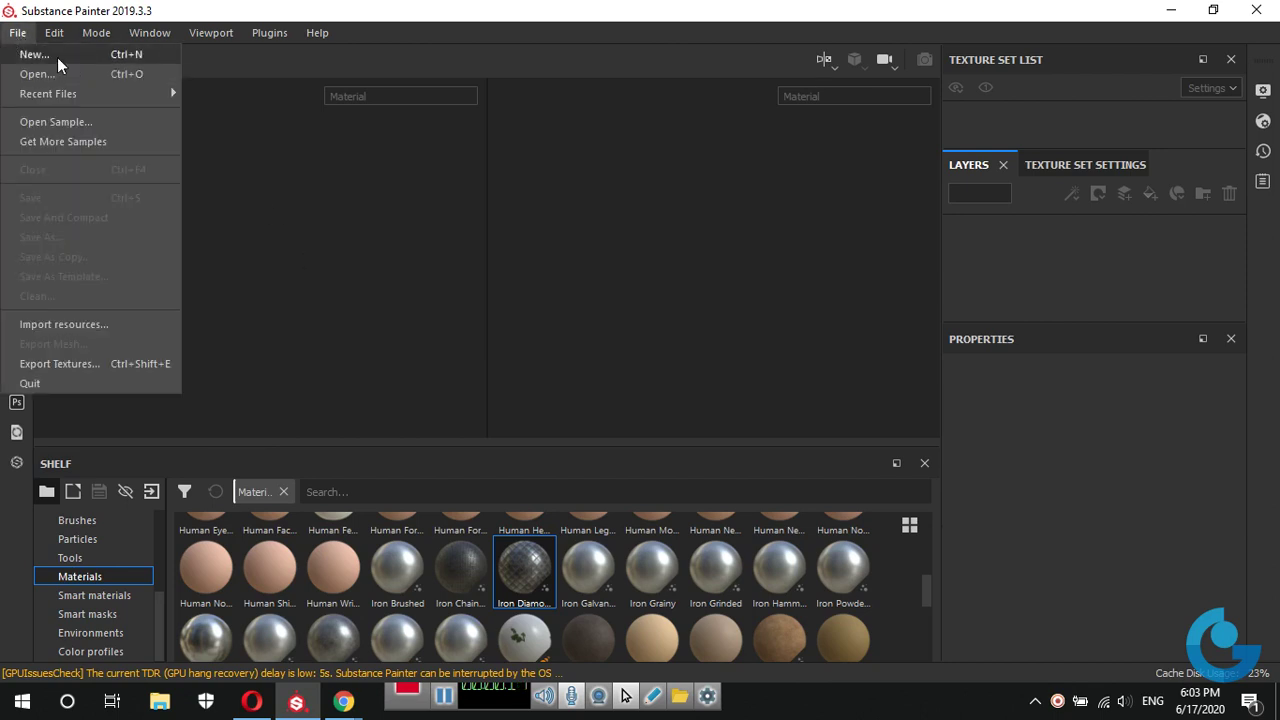
left_click(57, 57)
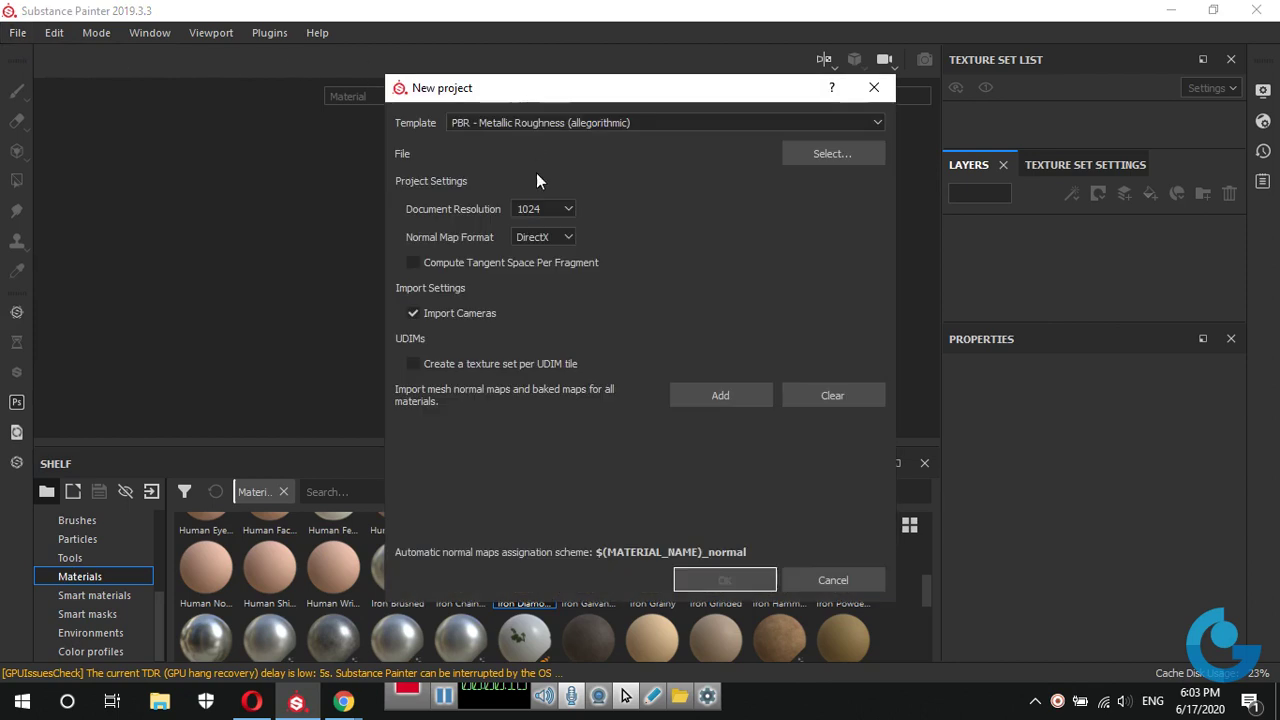
left_click(832, 154)
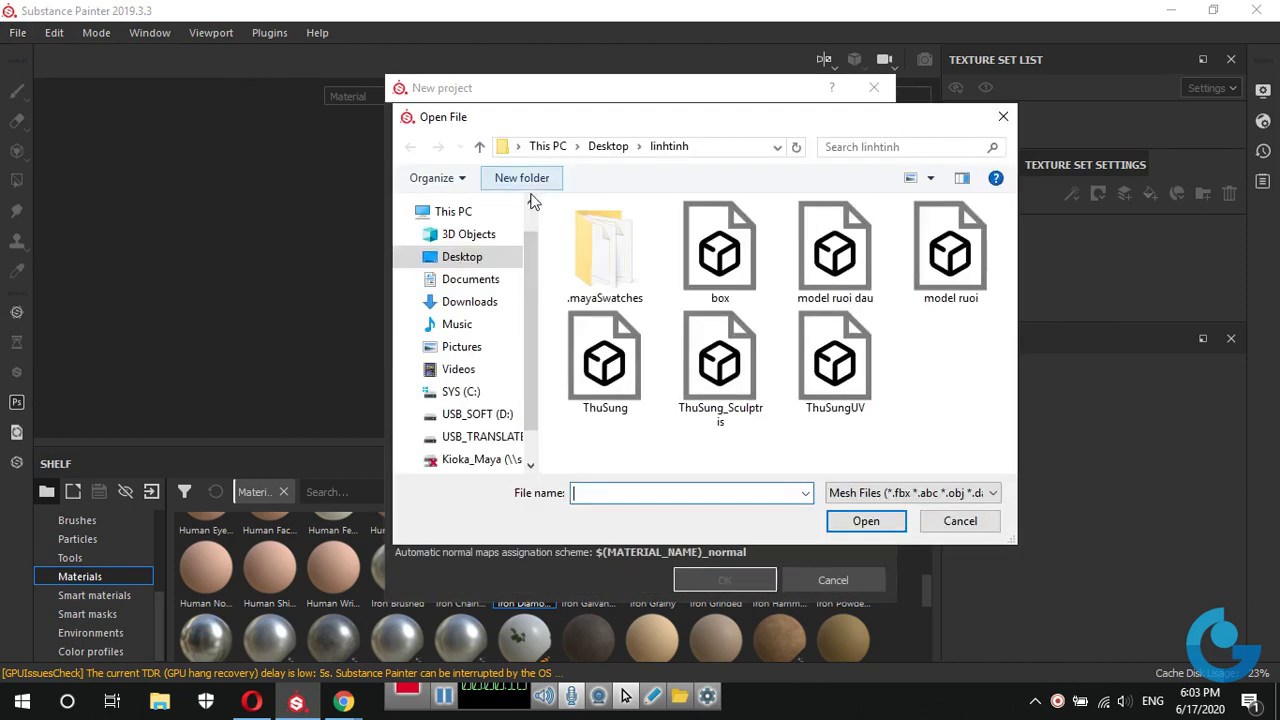
left_click(720, 252)
left_click(866, 520)
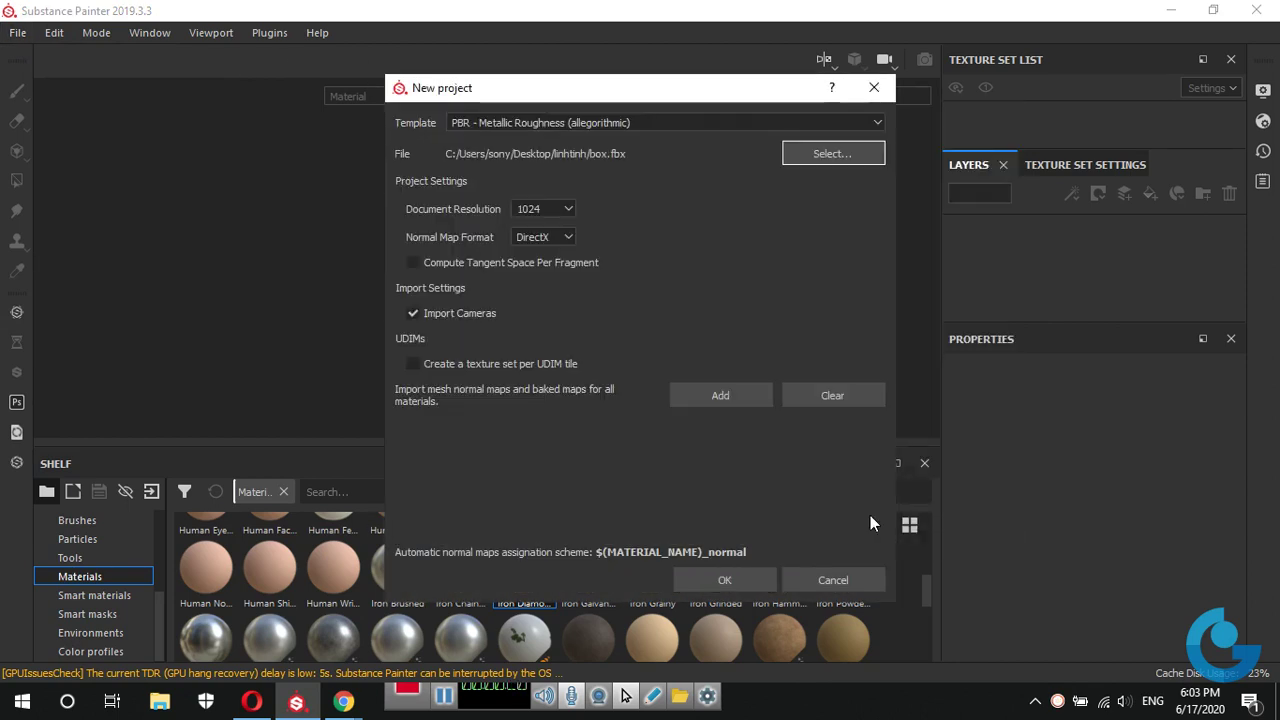
left_click(747, 581)
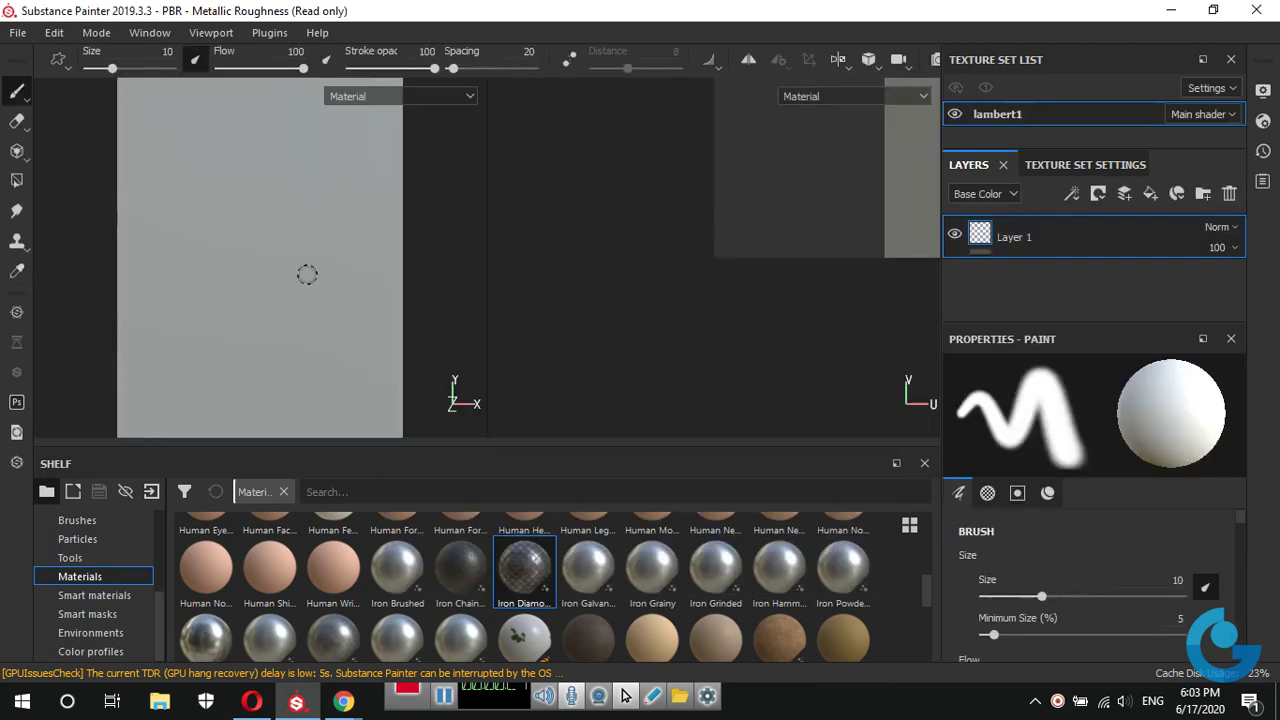
Apply the Iron Diamond Armor material to the box and set its UV scale to 11.13.
mouse_move(377, 216)
left_mouse_down("alt")
mouse_move(300, 229)
mouse_move(251, 274)
mouse_move(357, 381)
left_mouse_up("alt")
scroll(300, 229, "down", 2)
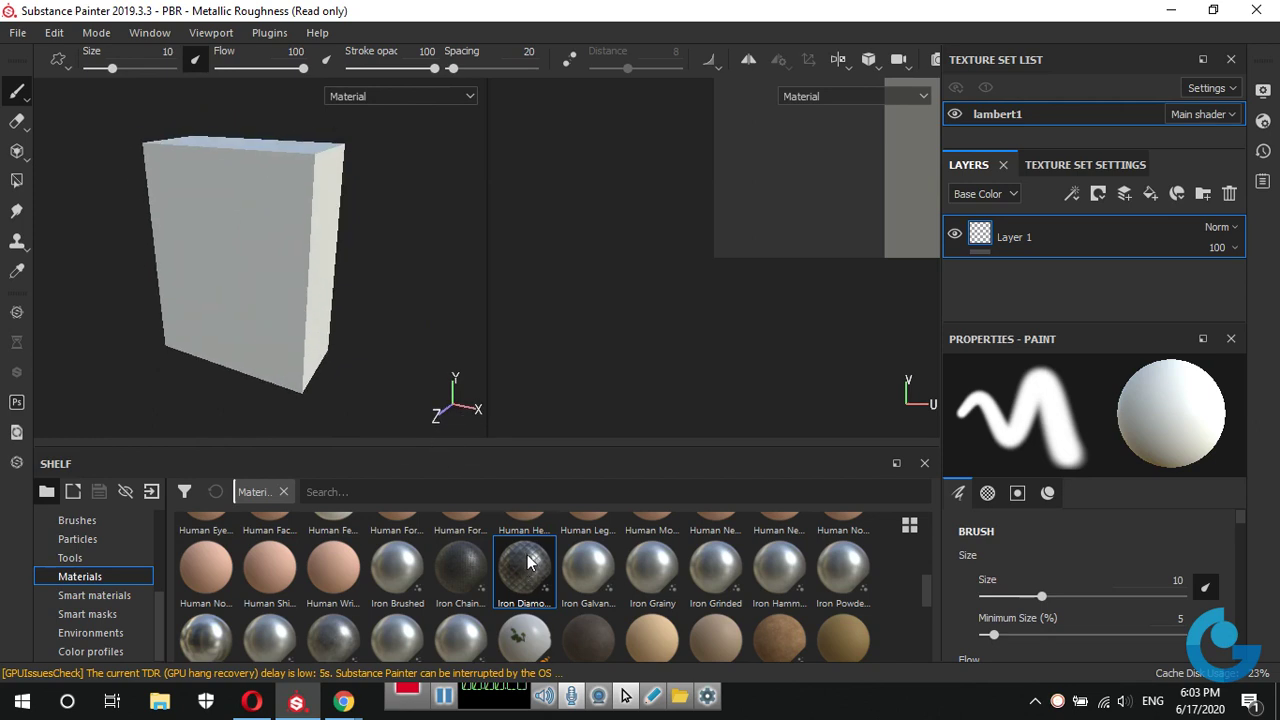
left_click_drag(530, 575, 1010, 238)
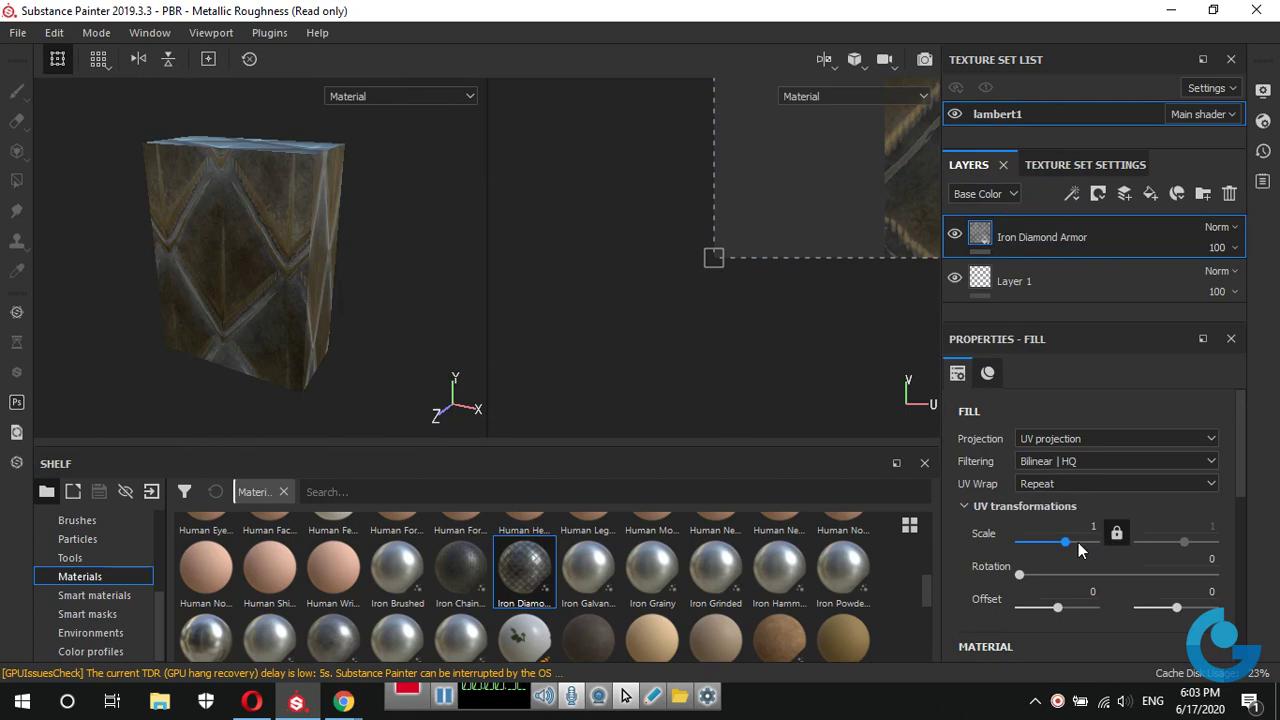
left_click_drag(1078, 542, 1075, 549)
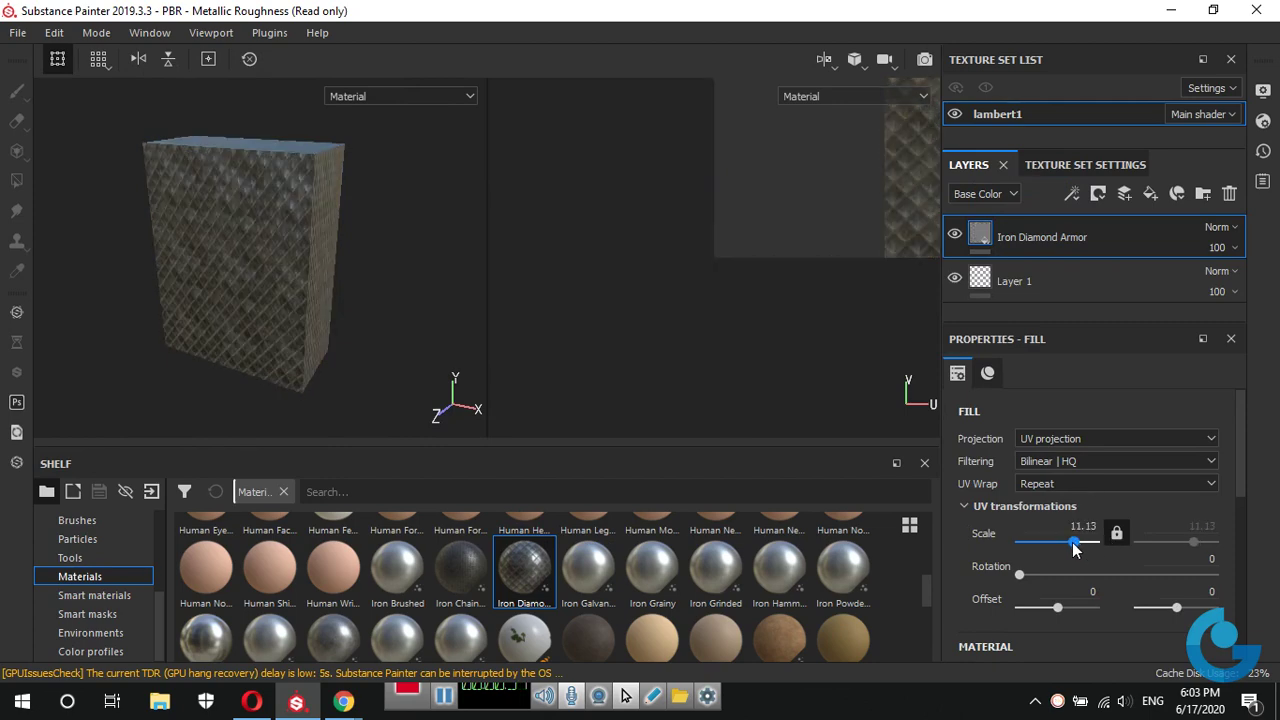
Rotate the environment lighting for brighter reflections and orbit to inspect the armored box.
mouse_move(369, 349)
left_mouse_down("alt")
mouse_move(300, 294)
mouse_move(351, 306)
mouse_move(256, 348)
mouse_move(70, 298)
mouse_move(26, 300)
mouse_move(314, 288)
mouse_move(268, 310)
mouse_move(323, 294)
mouse_move(271, 277)
mouse_move(339, 290)
left_mouse_up("alt")
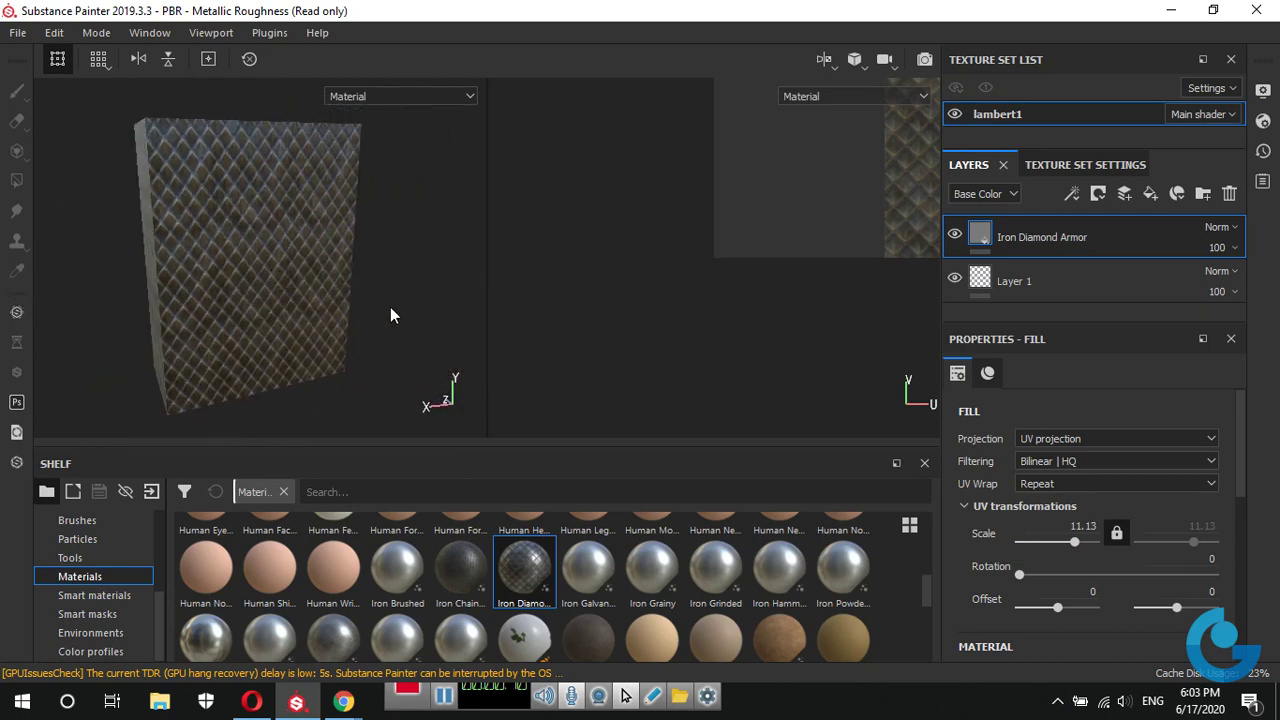
right_click_drag(413, 285, 272, 289, "shift")
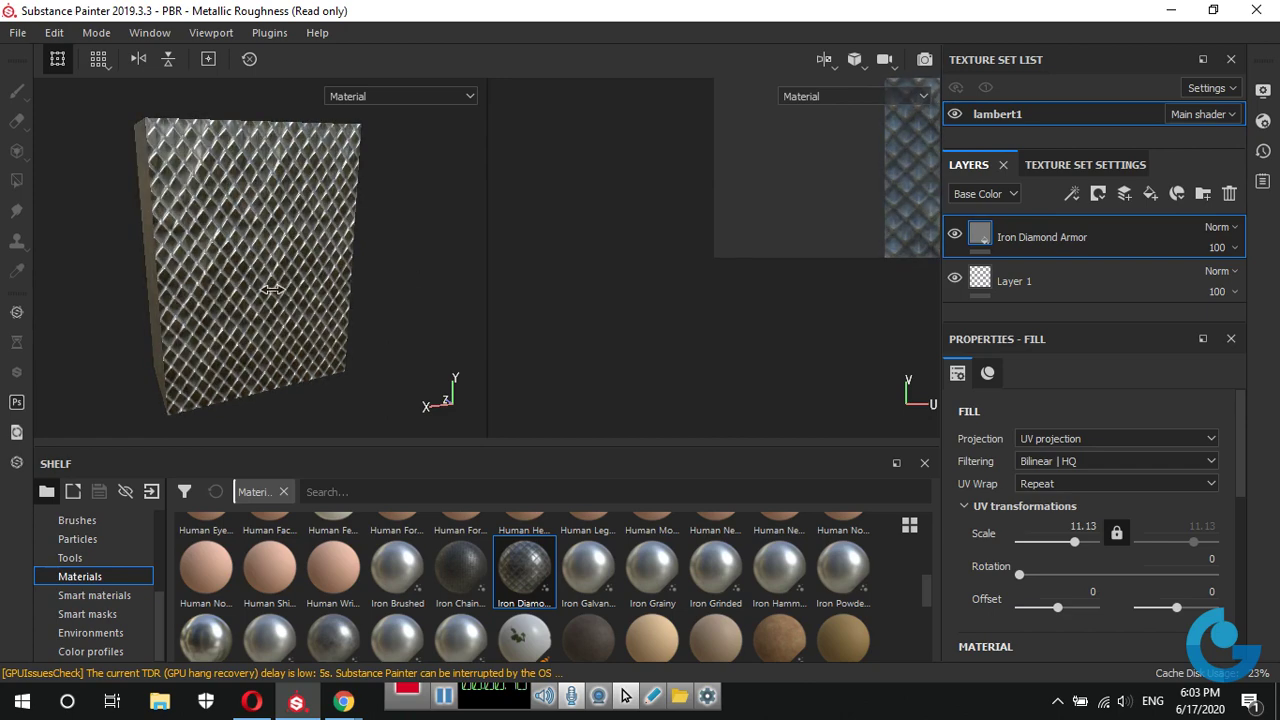
mouse_move(365, 327)
left_mouse_down("alt")
mouse_move(391, 286)
mouse_move(400, 320)
mouse_move(360, 286)
mouse_move(344, 321)
left_mouse_up("alt")
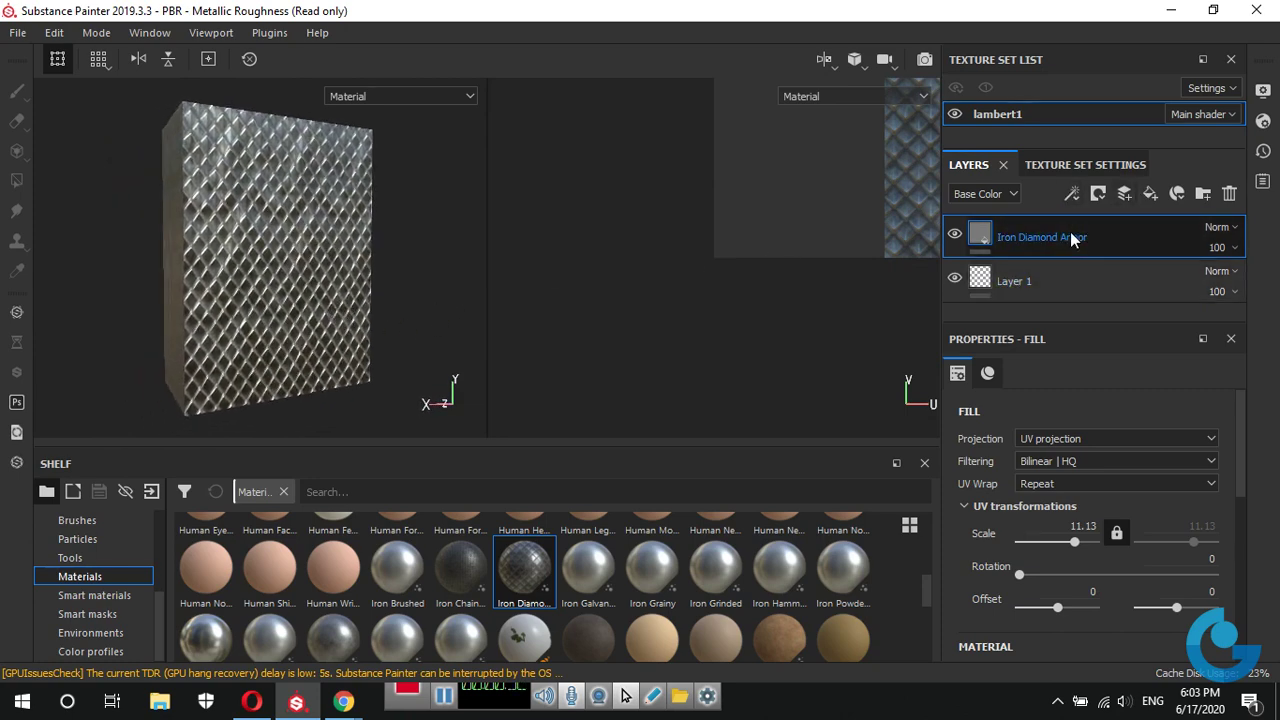
Add Fill layer 1 above the armor with a black mask holding a Paint effect.
left_click(1150, 194)
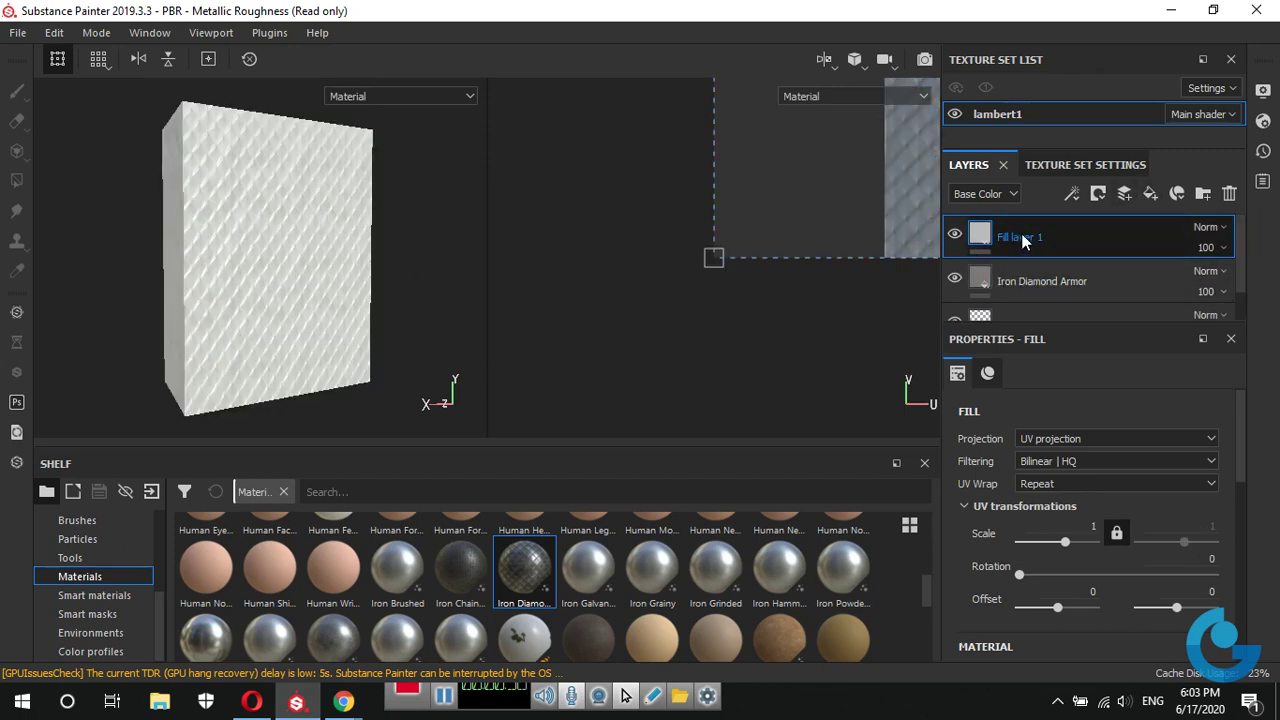
right_click(1012, 235)
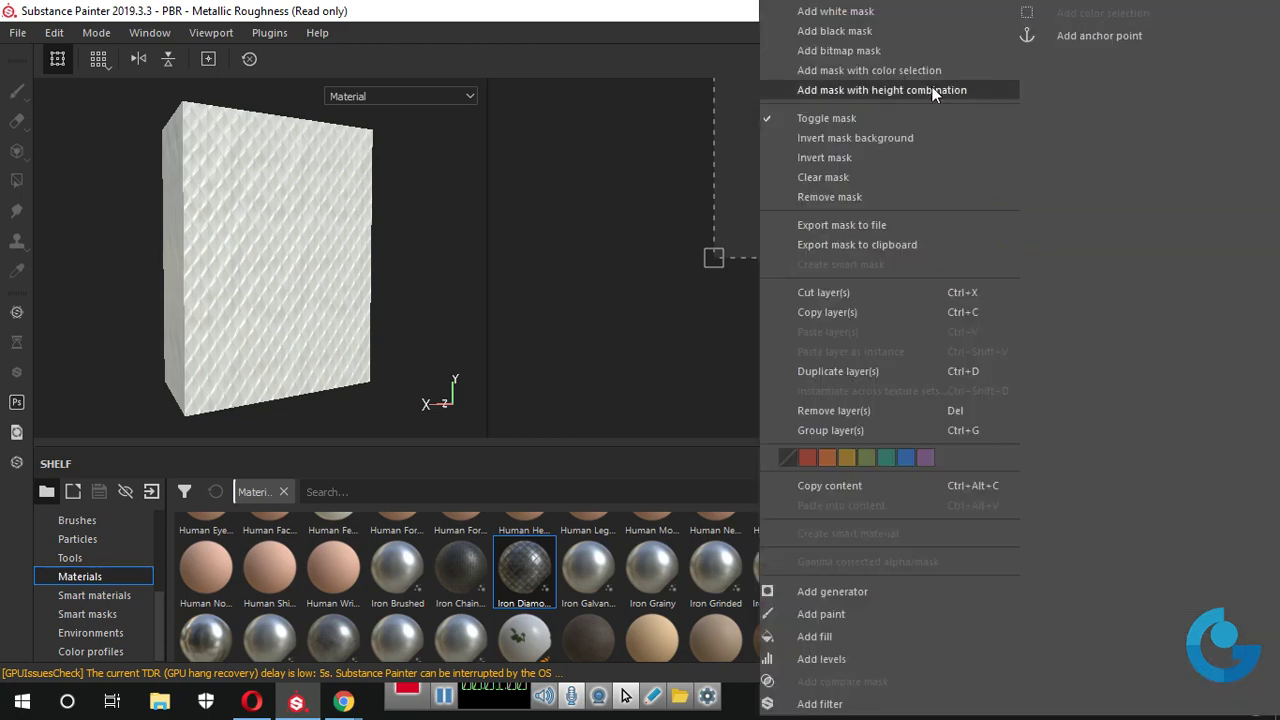
left_click(872, 31)
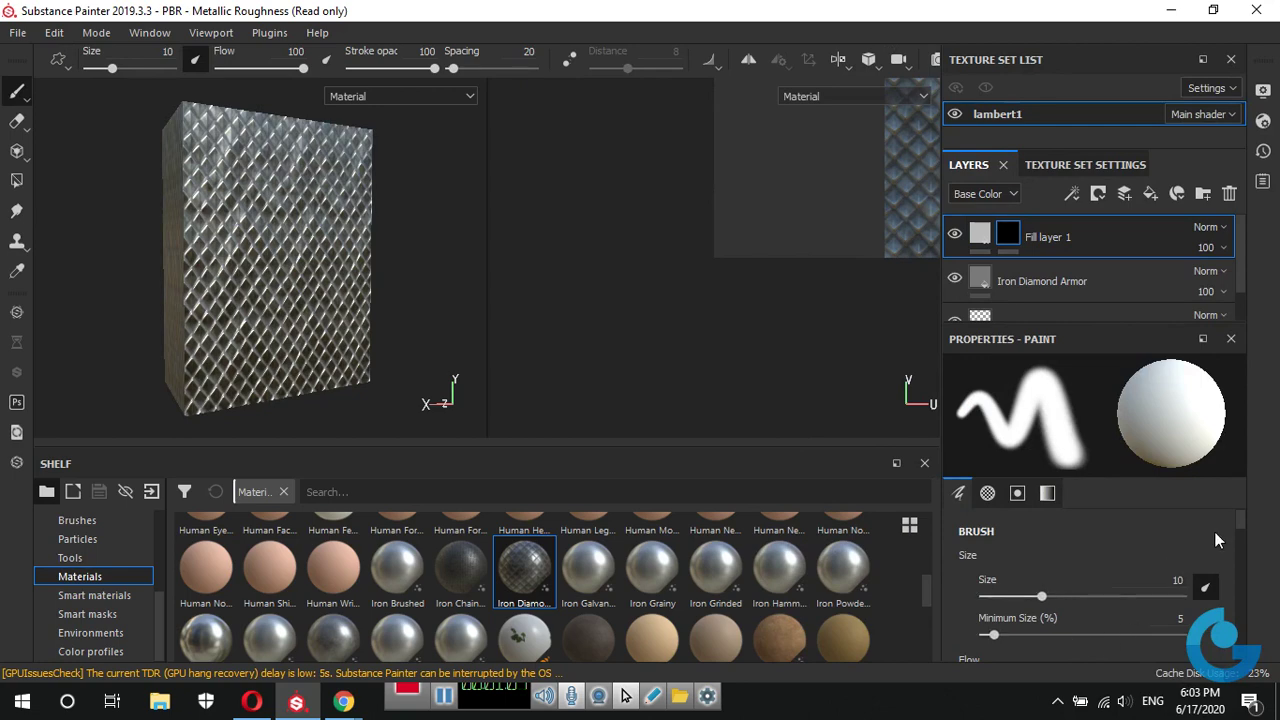
right_click(1008, 258)
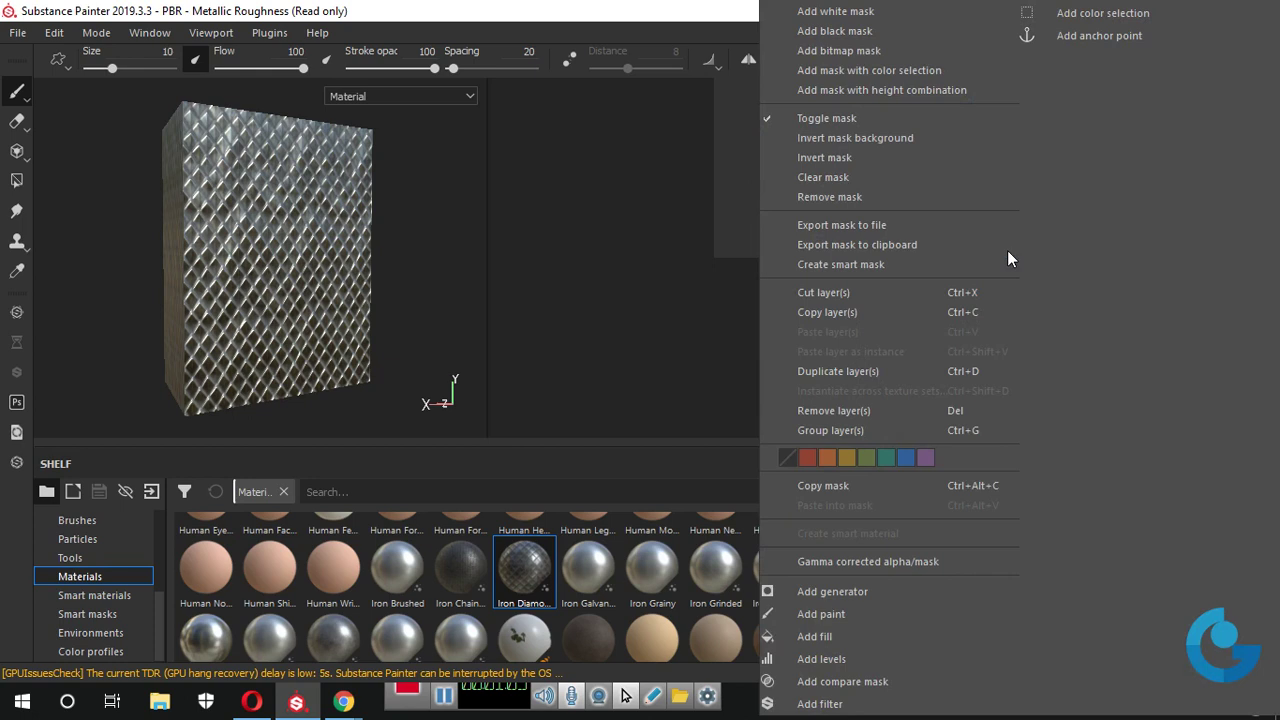
left_click(838, 613)
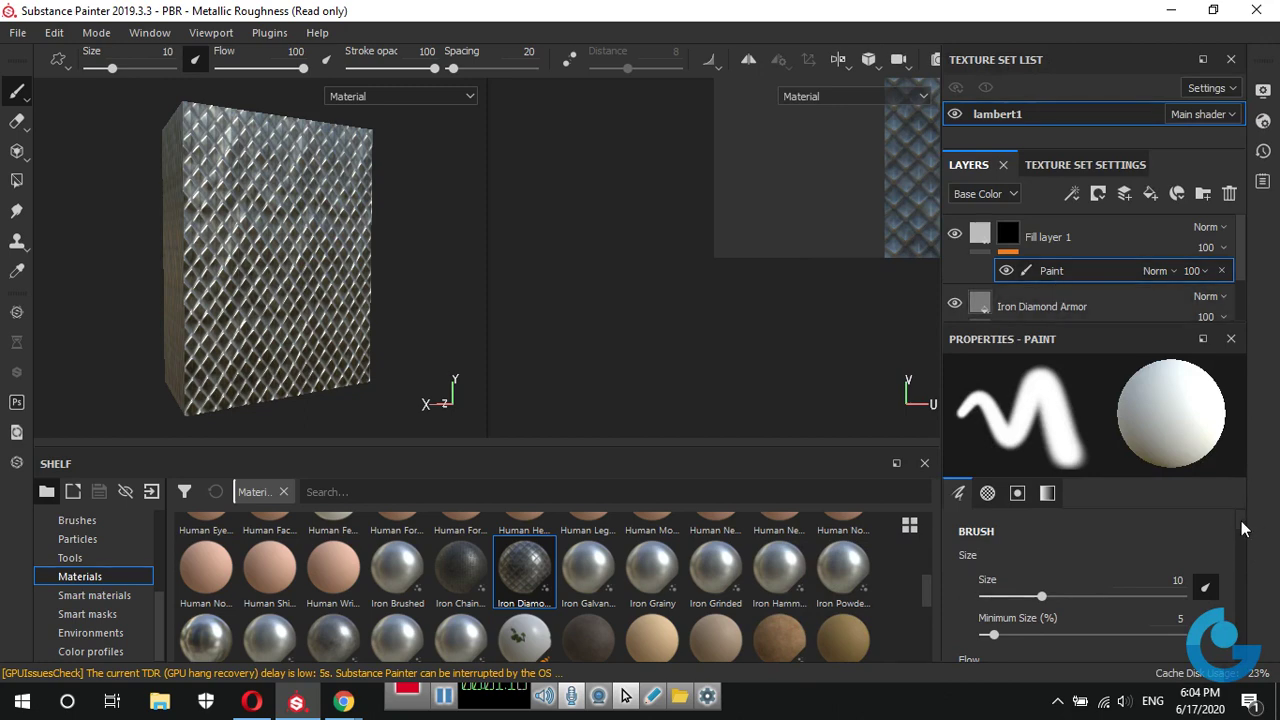
Give the Paint brush the Card Clubs alpha and enlarge its size to 76.43.
left_click_drag(1243, 529, 1241, 614)
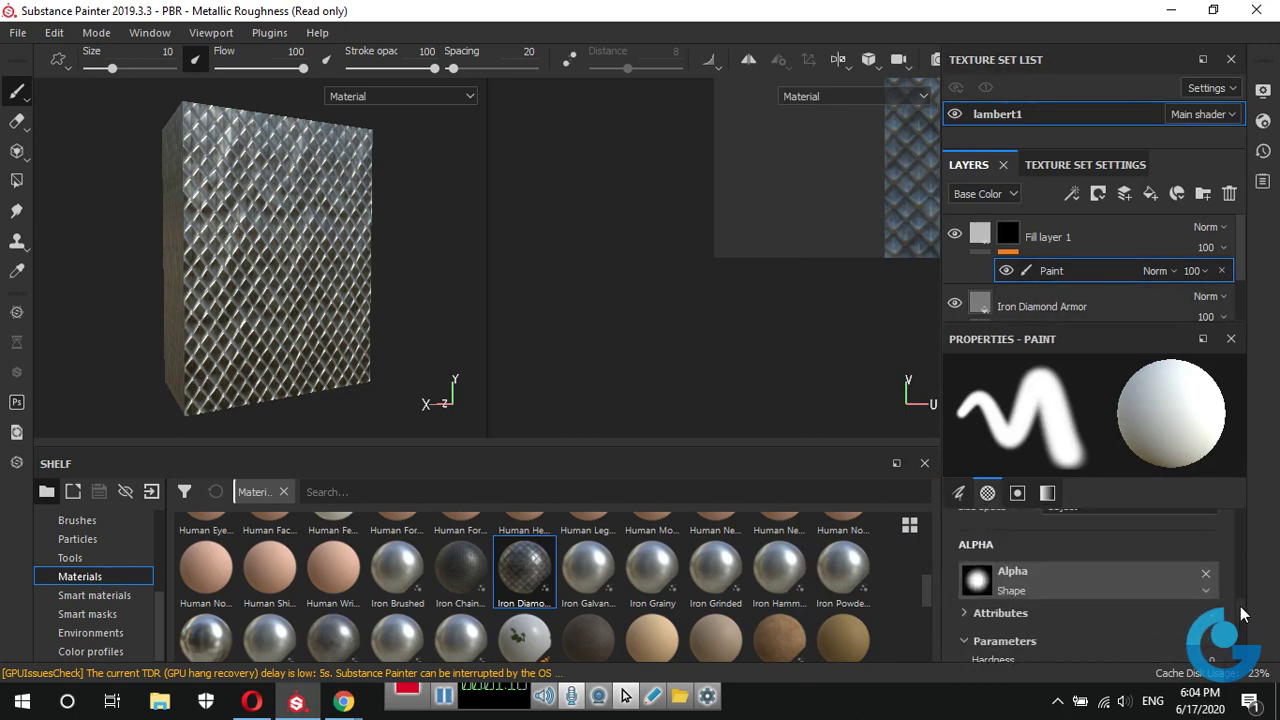
left_click(1099, 573)
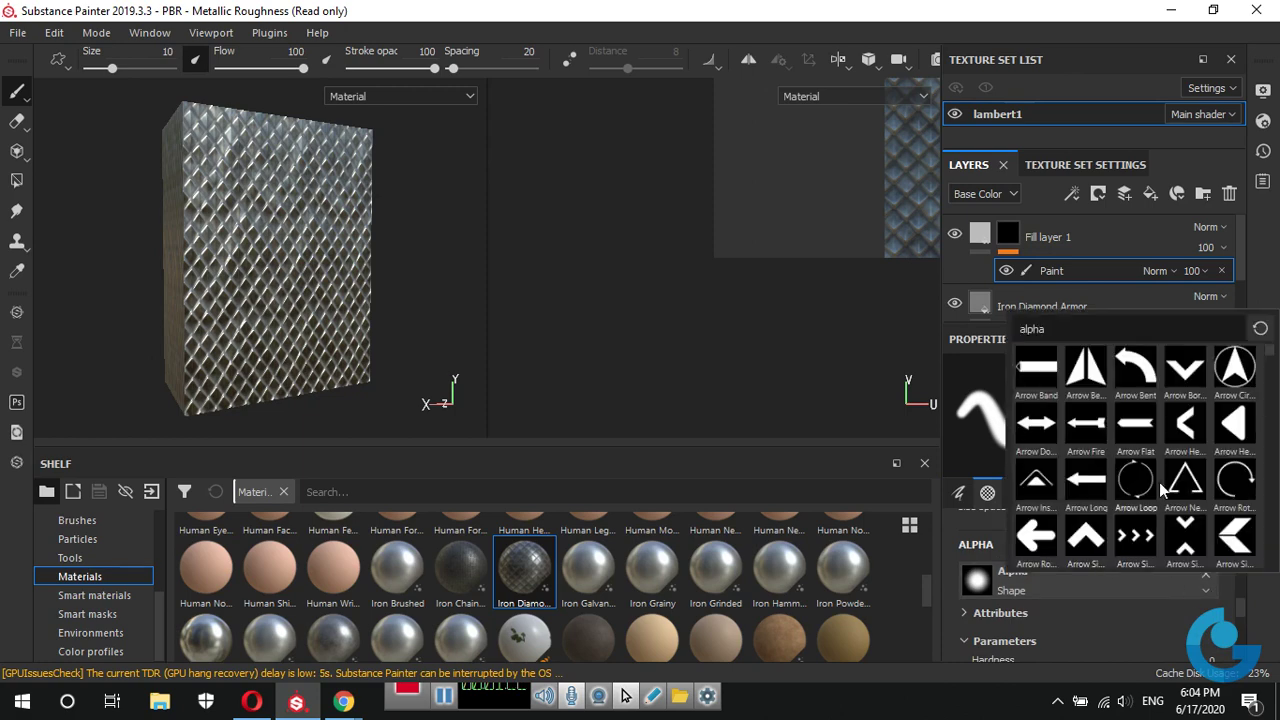
scroll(1175, 460, "down", 3)
scroll(1175, 460, "down", 3)
scroll(1175, 460, "up", 5)
scroll(1175, 458, "down", 2)
scroll(1175, 458, "down", 3)
scroll(1170, 470, "down", 2)
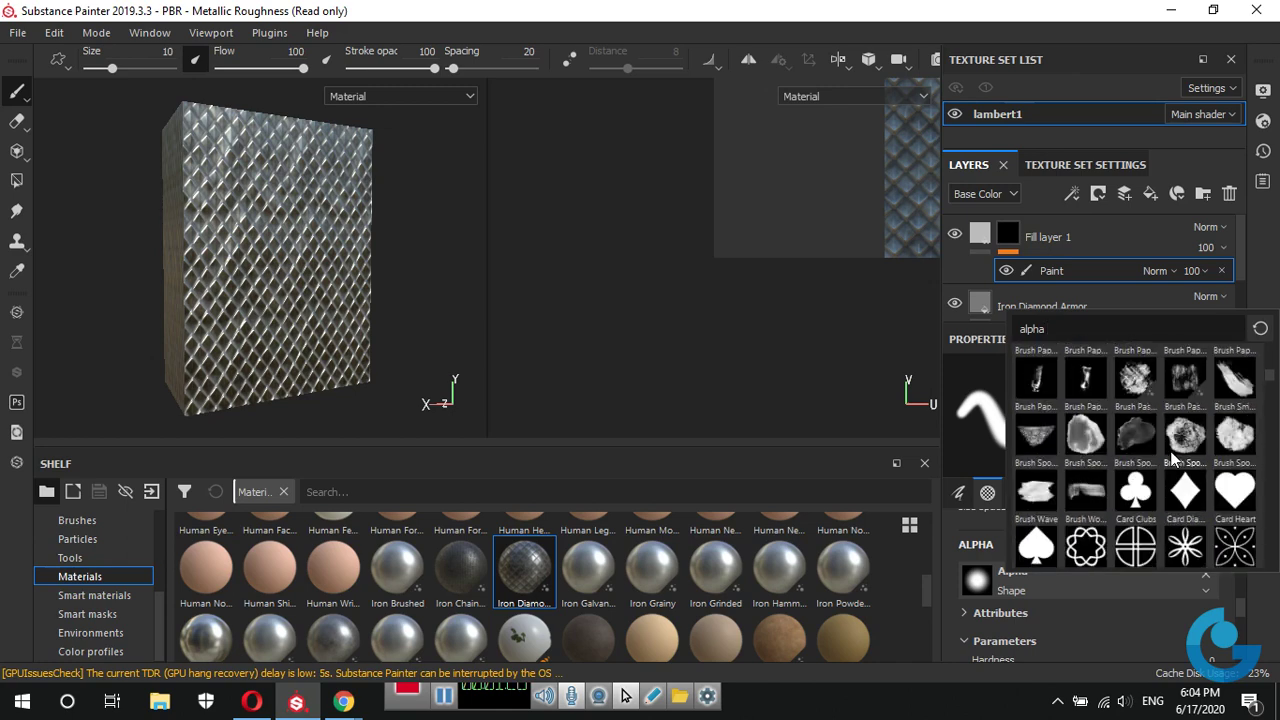
left_click(1136, 492)
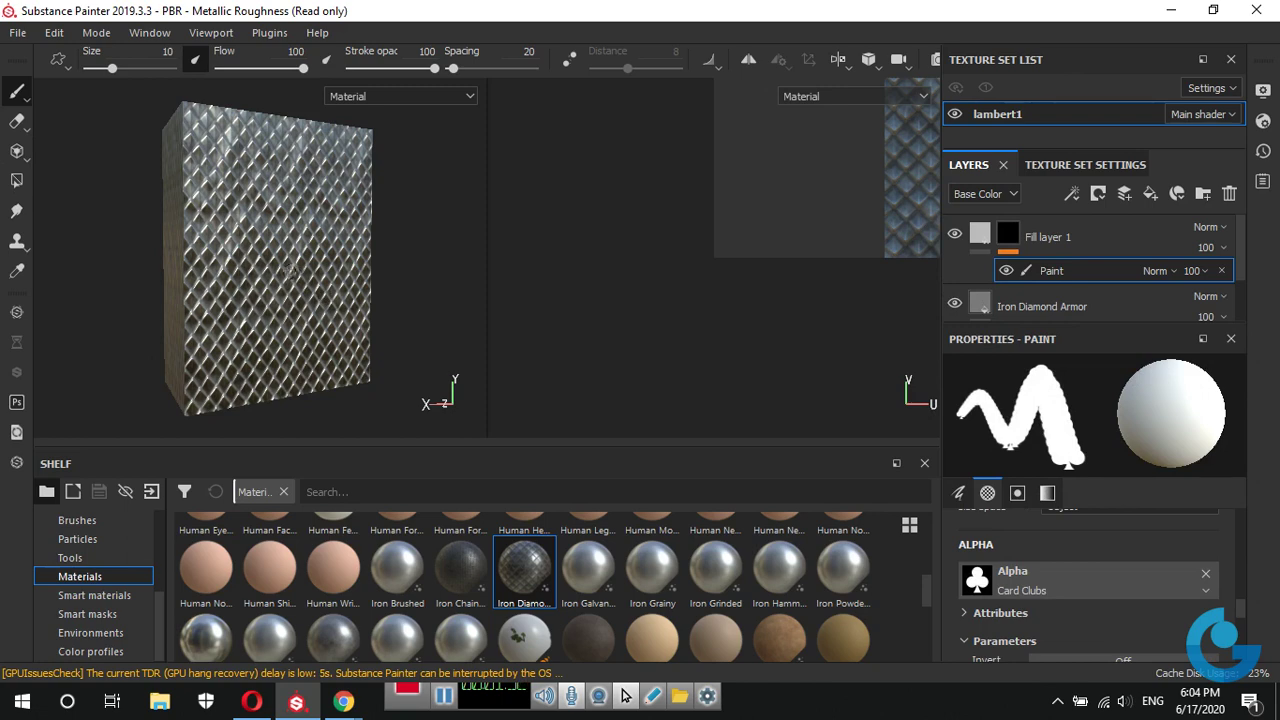
mouse_move(289, 270)
right_mouse_down("ctrl")
mouse_move(282, 285)
mouse_move(285, 275)
right_mouse_up("ctrl")
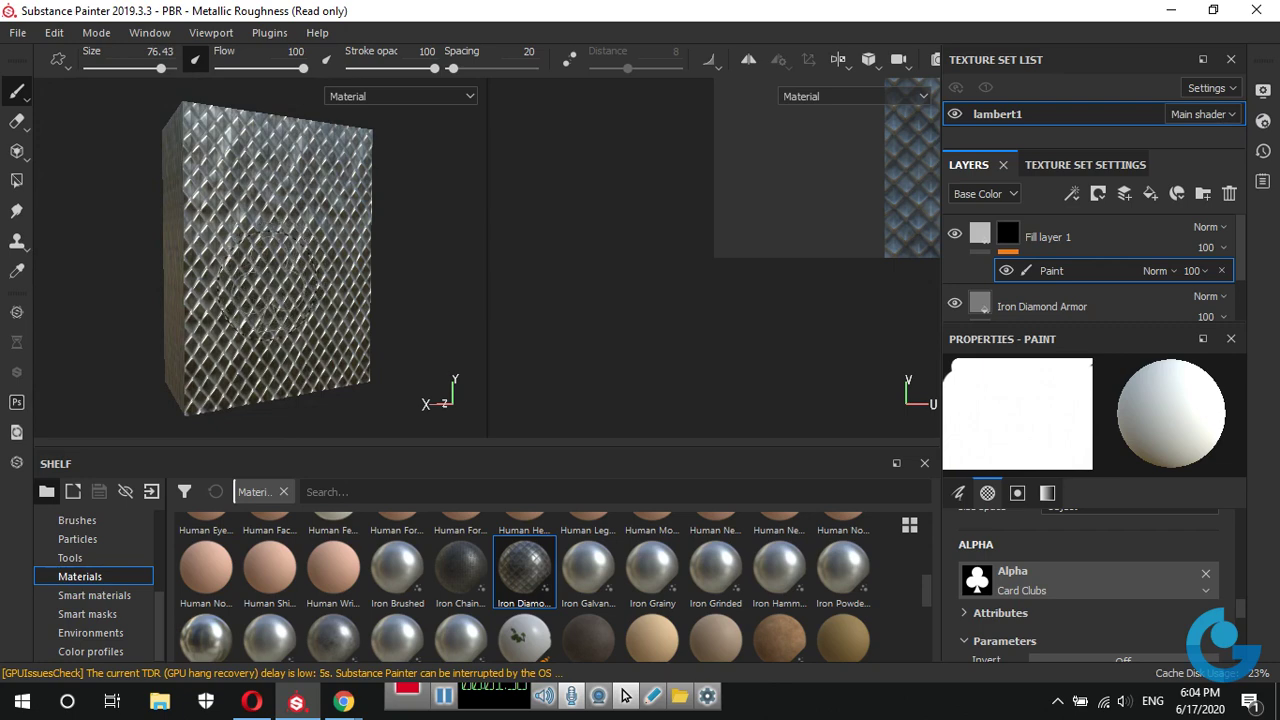
left_click_drag(283, 275, 283, 255, "alt")
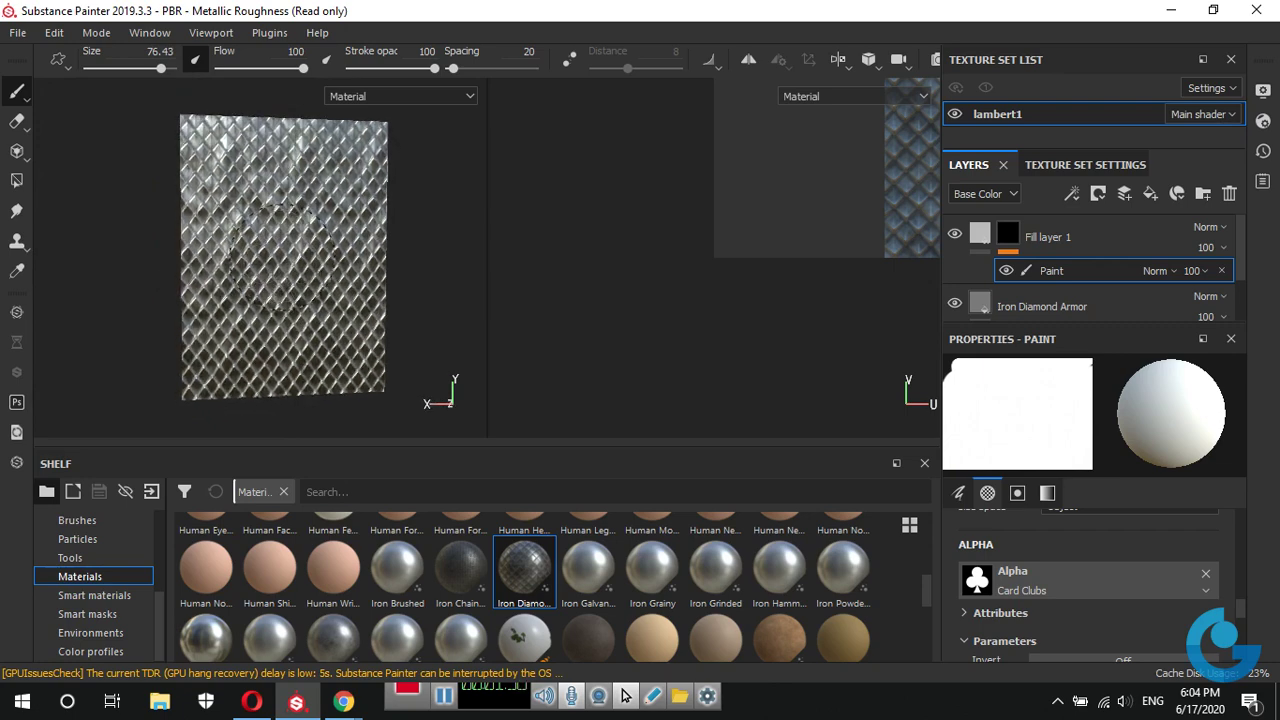
left_click(283, 256)
left_click_drag(337, 323, 429, 315, "alt")
right_click_drag(429, 315, 610, 318, "alt")
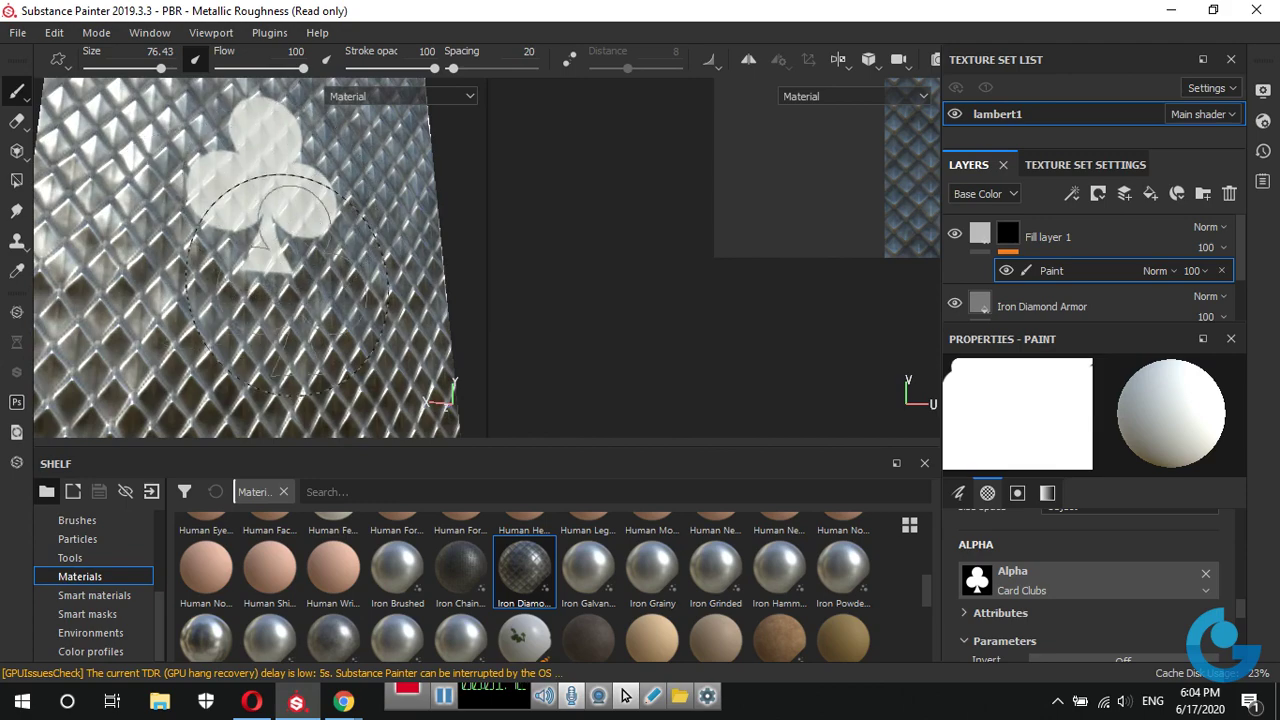
mouse_move(285, 285)
left_mouse_down("alt")
mouse_move(251, 286)
mouse_move(358, 304)
left_mouse_up("alt")
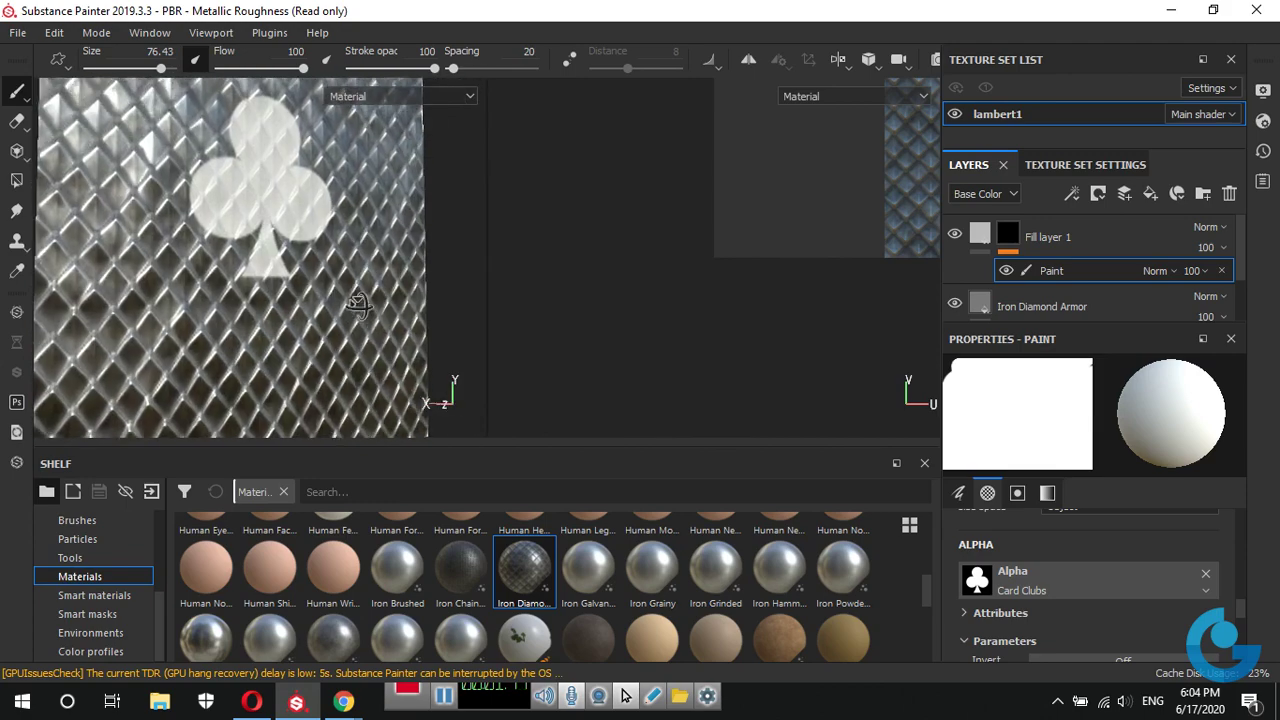
right_click_drag(358, 304, 330, 300, "alt")
left_click_drag(330, 300, 308, 301, "alt")
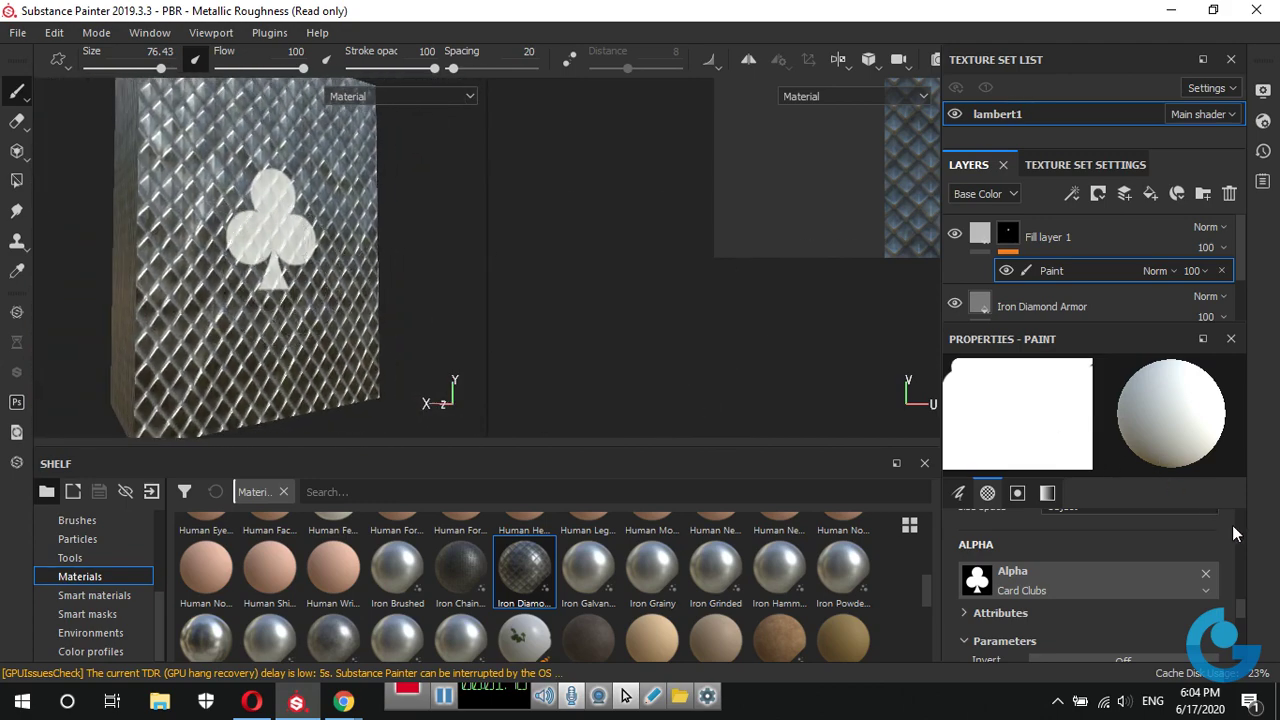
mouse_move(1245, 608)
left_mouse_down()
mouse_move(1245, 531)
mouse_move(1240, 628)
left_mouse_up()
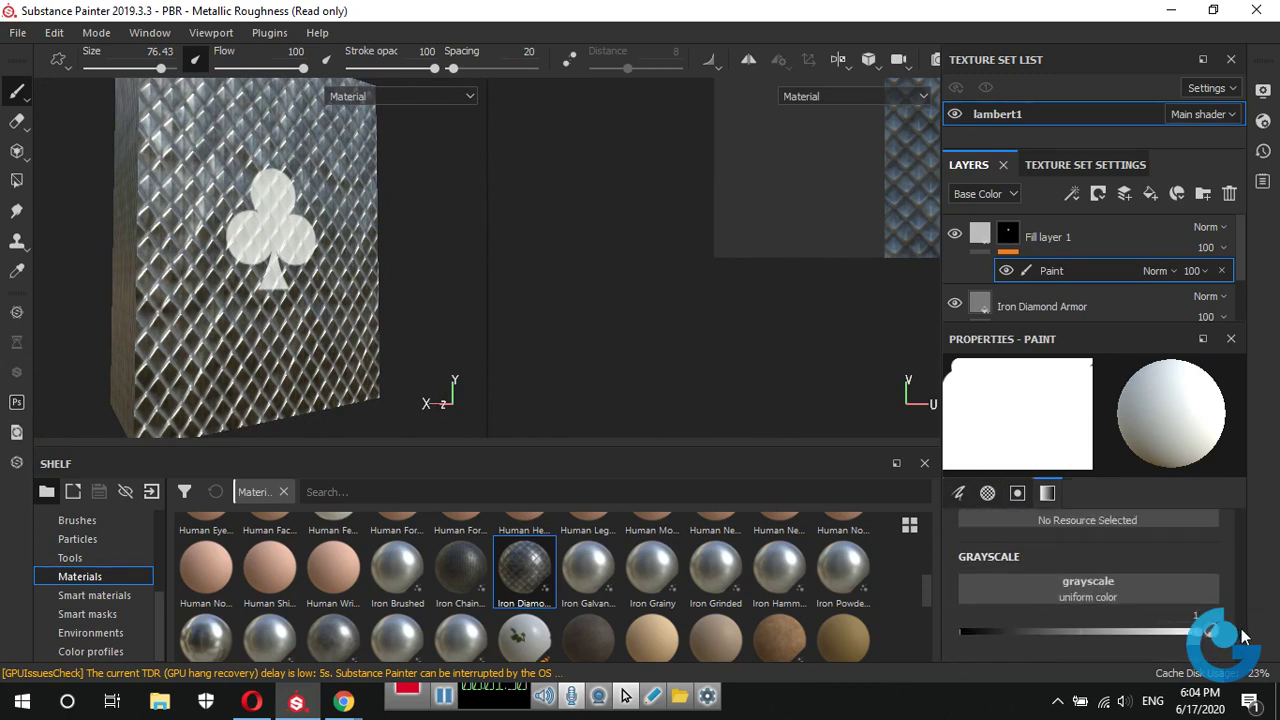
Set Fill layer 1's height to 0.4319 and view the raised club face-on.
left_click(980, 234)
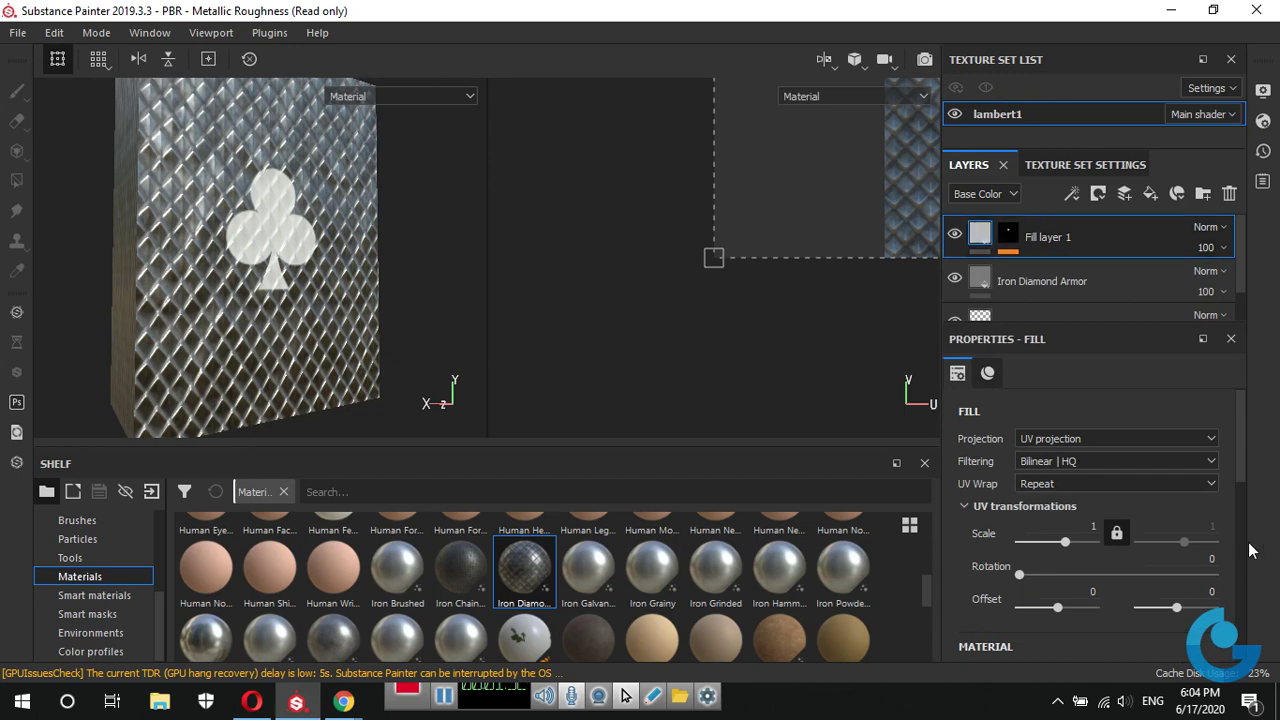
left_click_drag(1244, 456, 1247, 531)
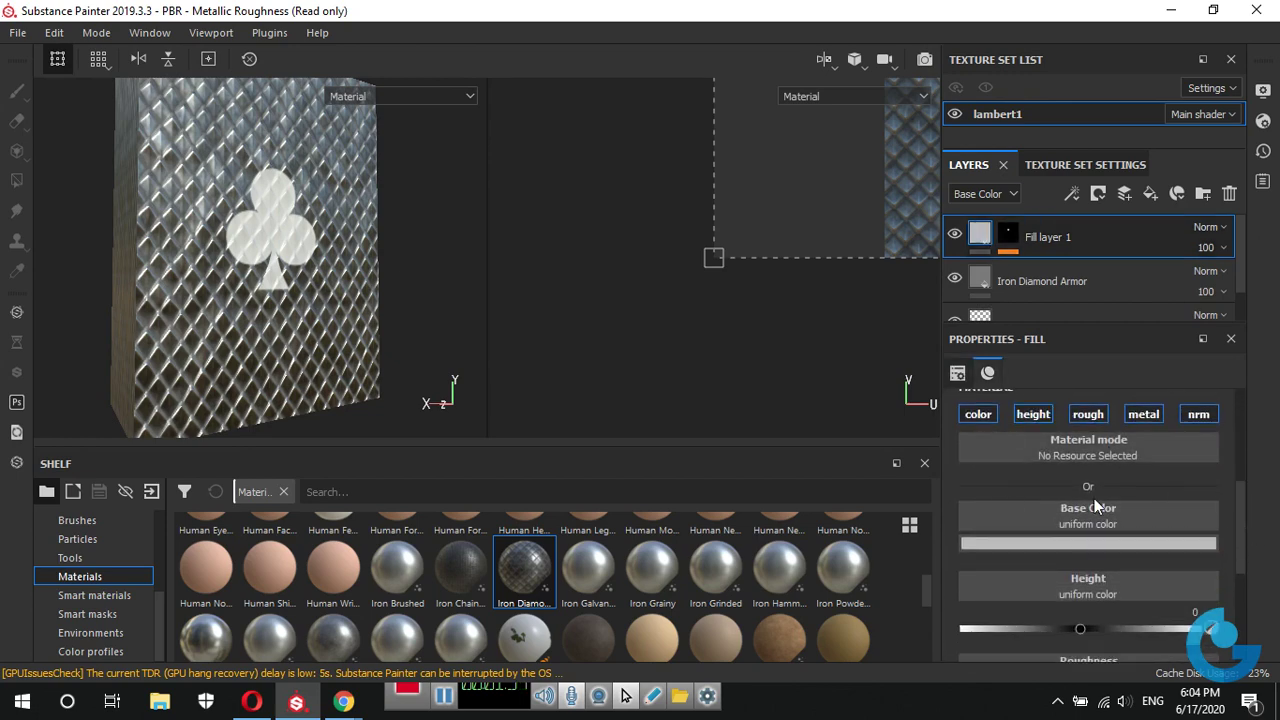
scroll(1245, 511, "down", 2)
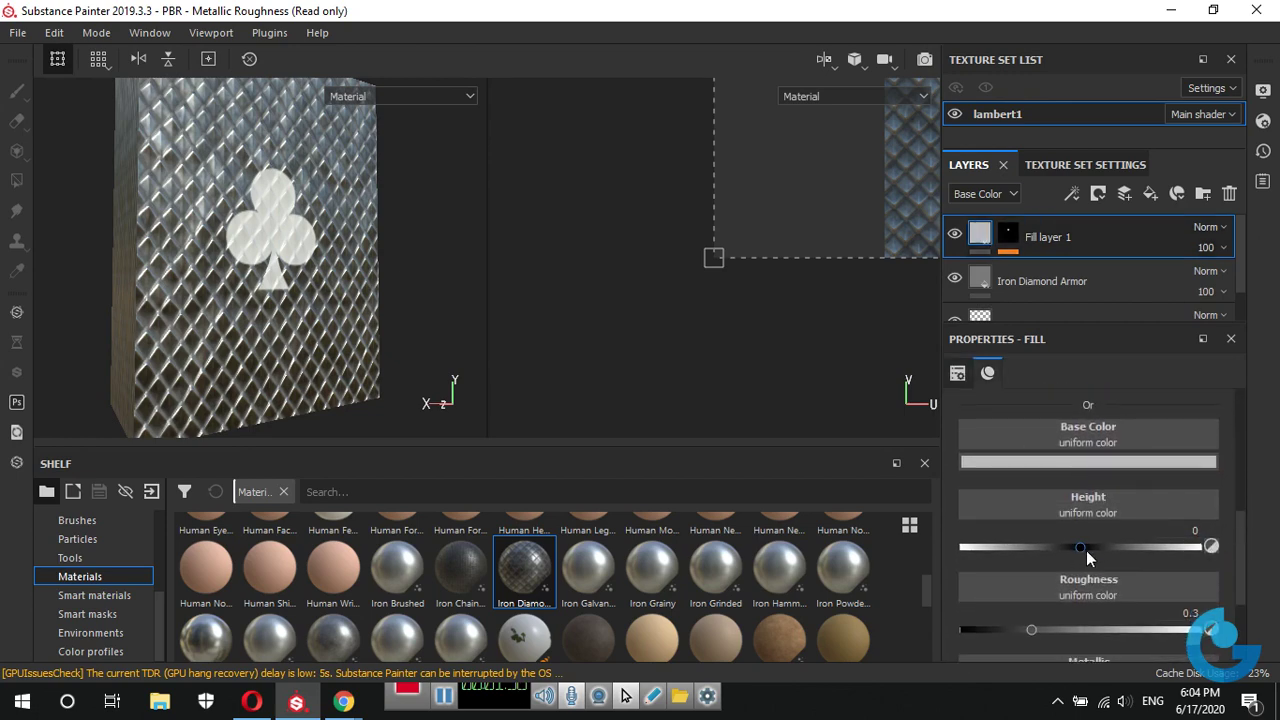
left_click_drag(1083, 548, 1134, 551)
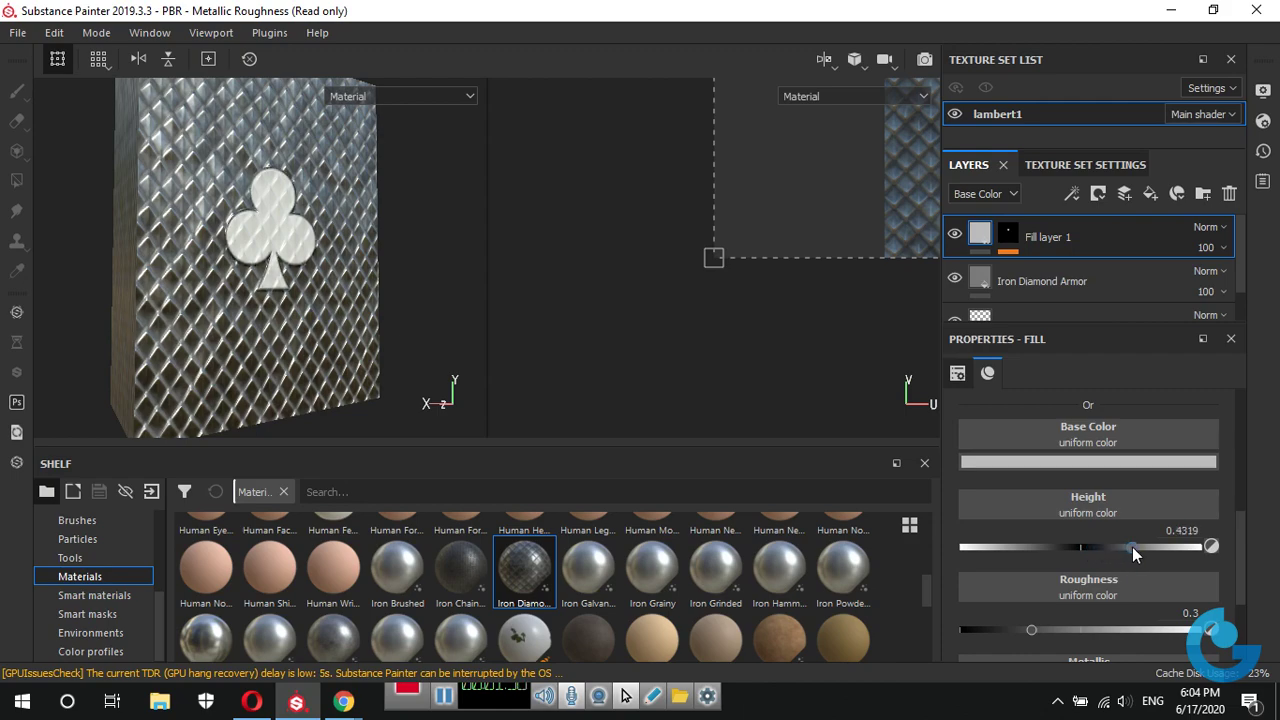
mouse_move(380, 335)
left_mouse_down("alt")
mouse_move(373, 243)
mouse_move(394, 286)
mouse_move(305, 305)
mouse_move(243, 222)
left_mouse_up("alt")
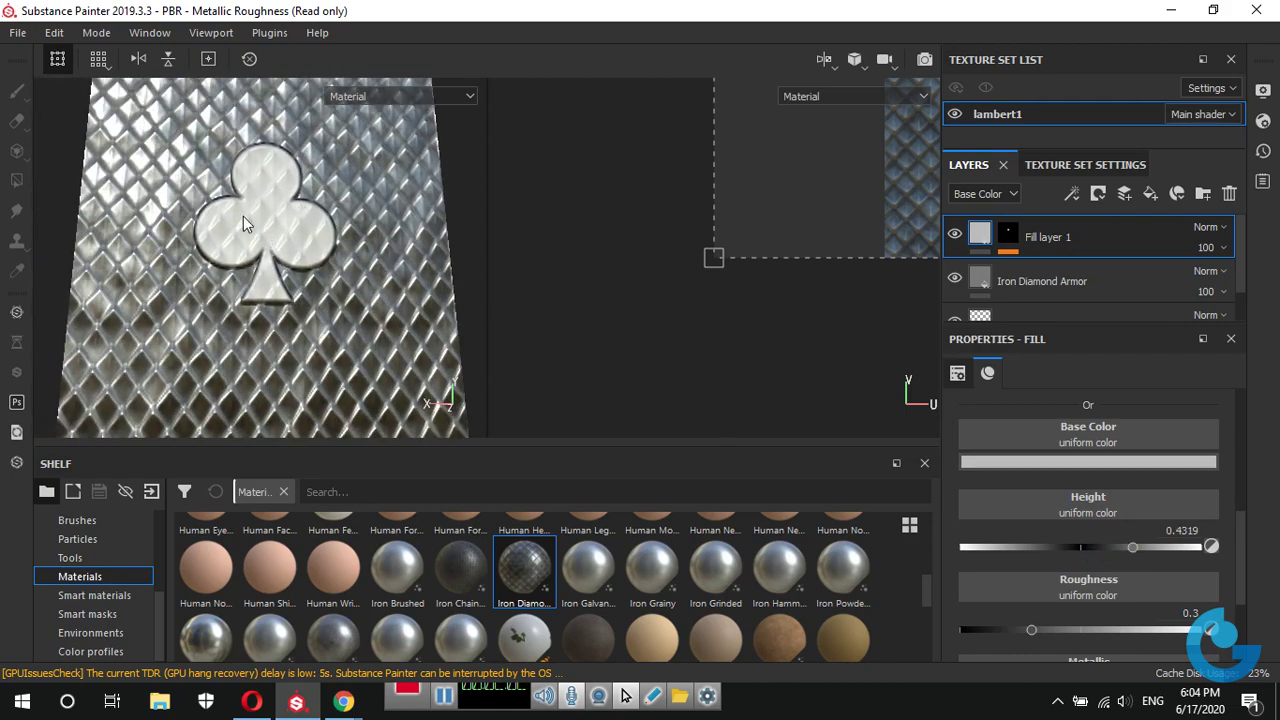
mouse_move(357, 282)
left_mouse_down("alt")
mouse_move(270, 268)
mouse_move(260, 238)
mouse_move(285, 193)
left_mouse_up("alt")
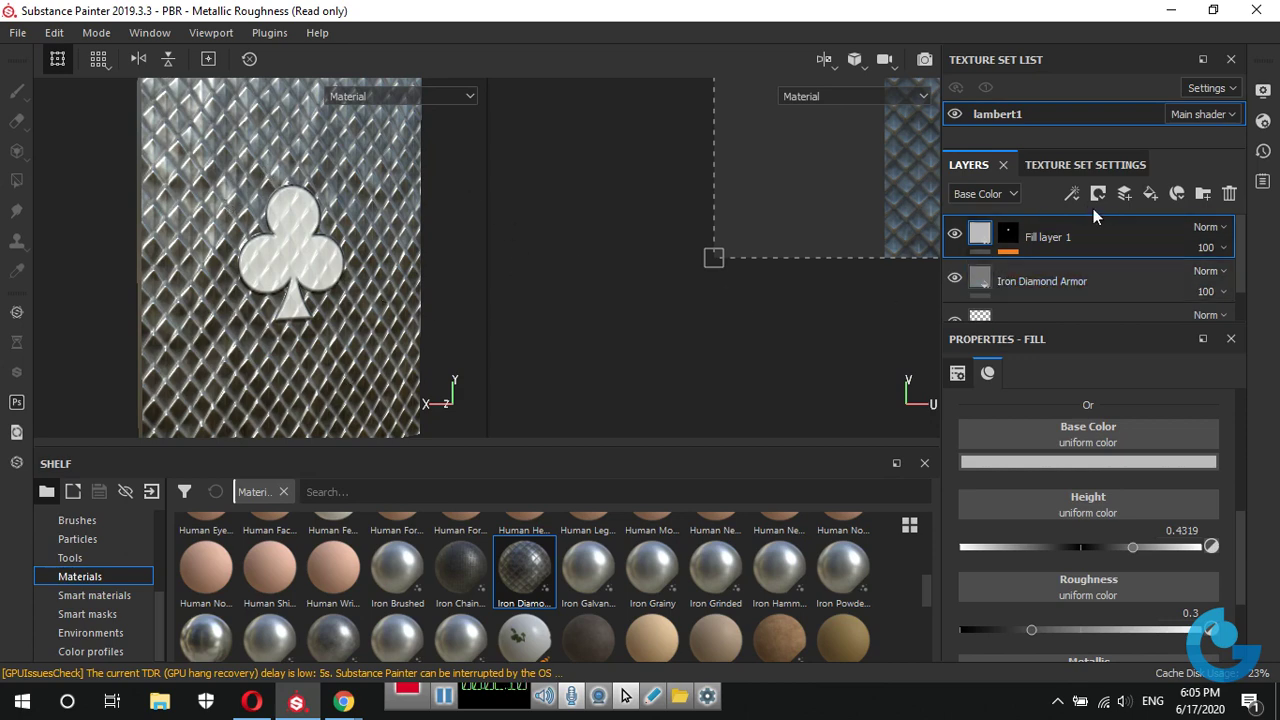
Show the Height channel in the layer stack and set Fill layer 1's blending to Replace.
left_click(995, 200)
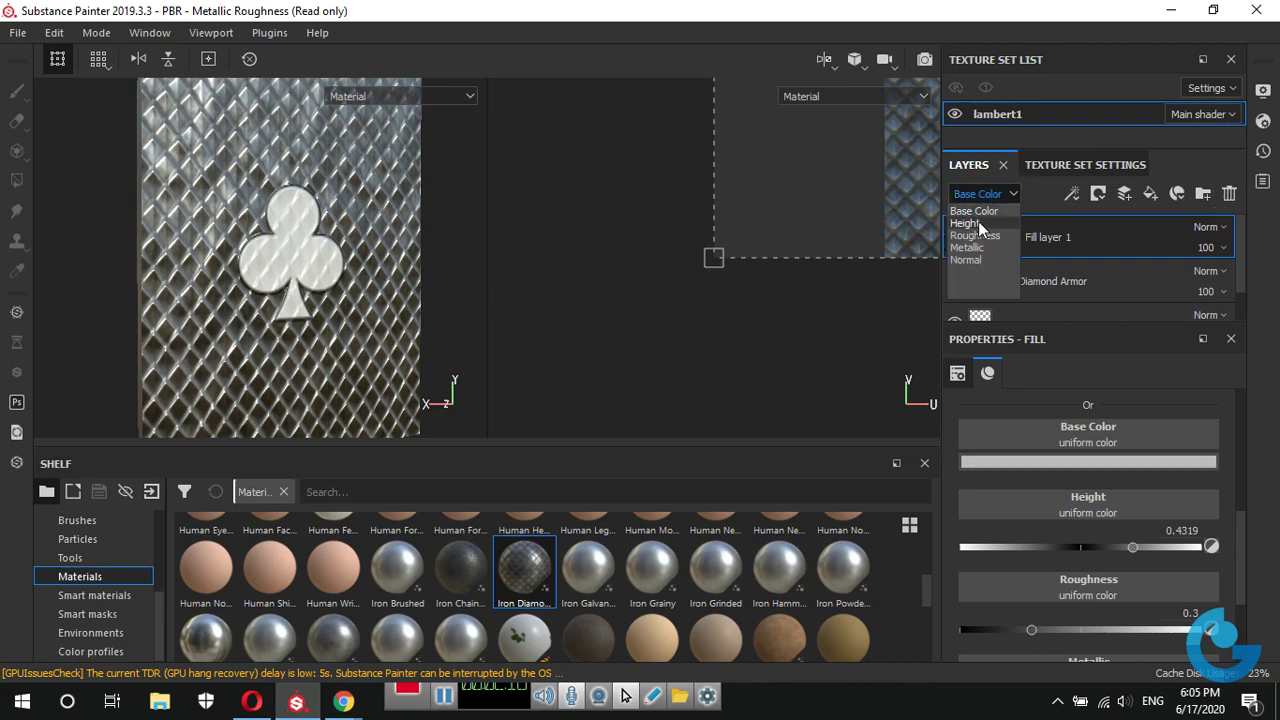
left_click(978, 222)
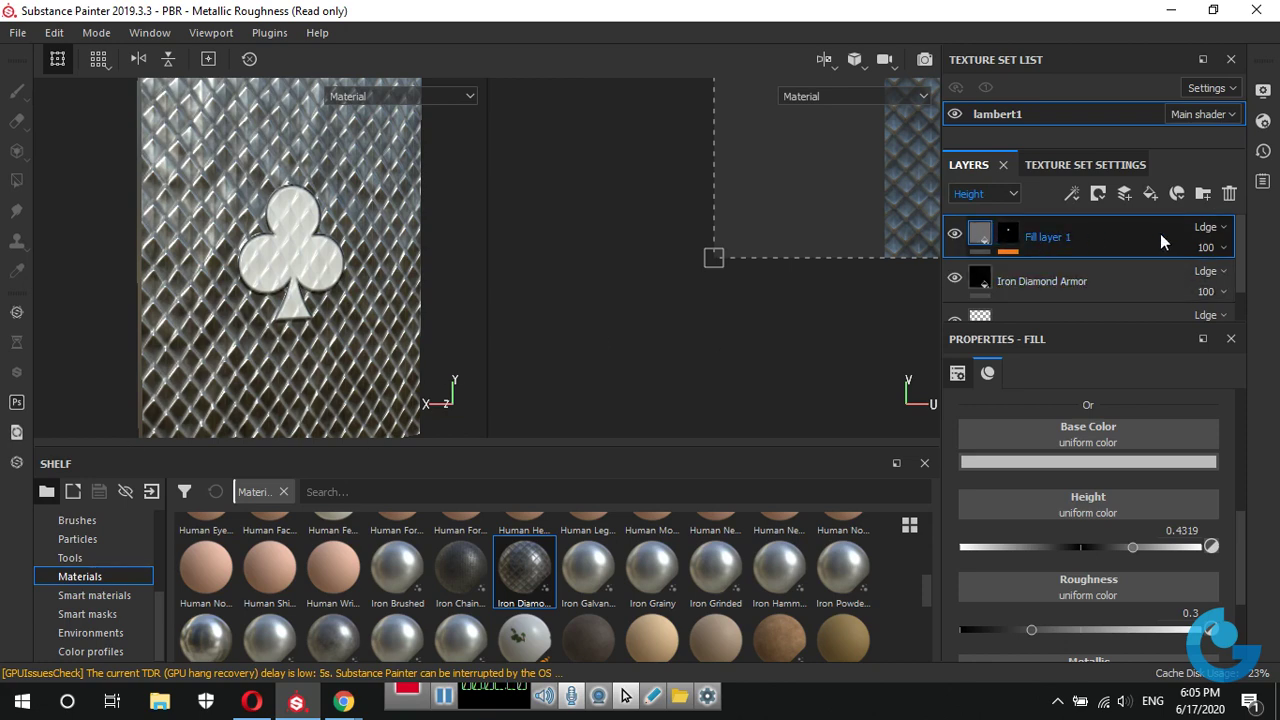
left_click(1226, 233)
left_click(1226, 233)
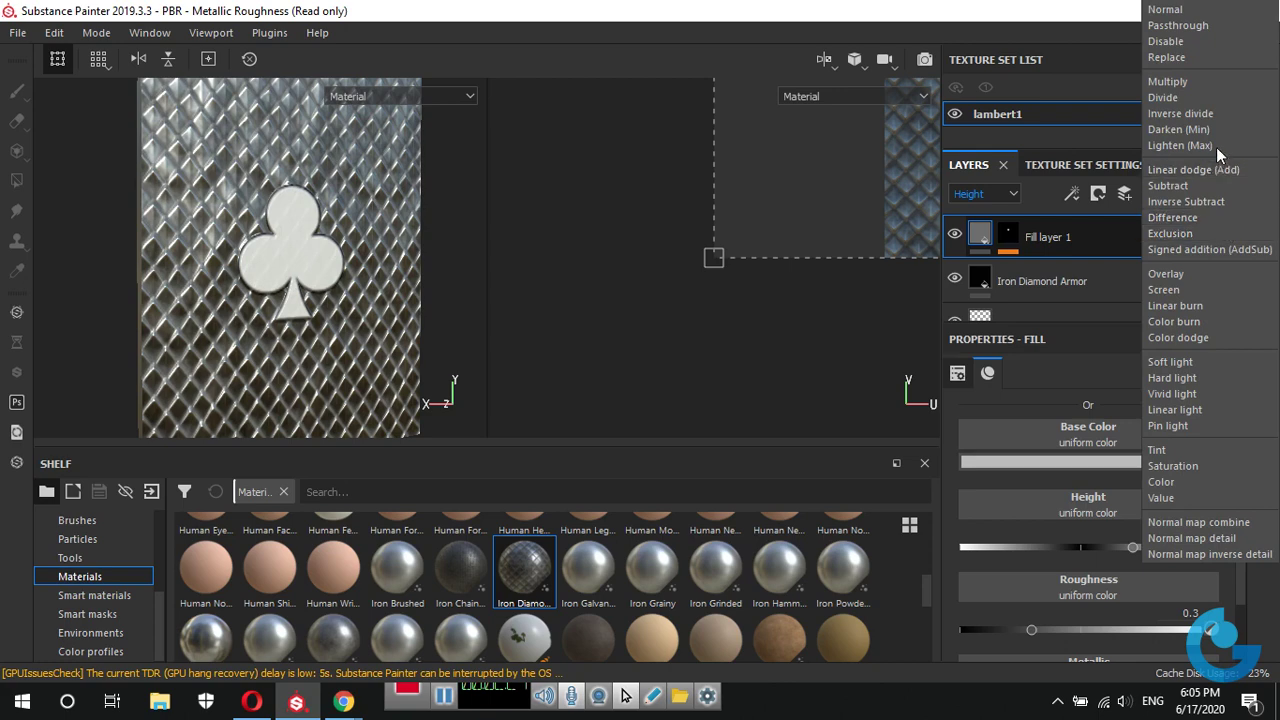
left_click(1198, 59)
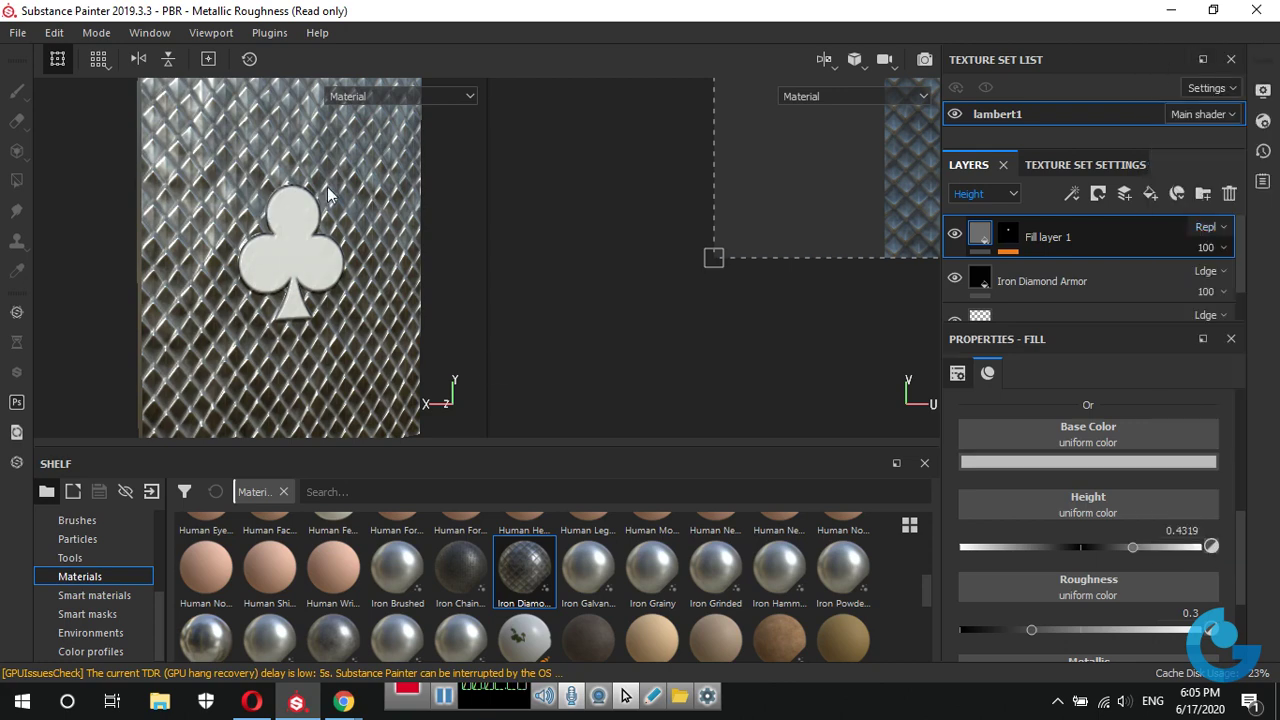
mouse_move(359, 353)
left_mouse_down("alt")
mouse_move(280, 305)
mouse_move(332, 289)
left_mouse_up("alt")
scroll(280, 305, "up", 3)
scroll(280, 305, "down", 2)
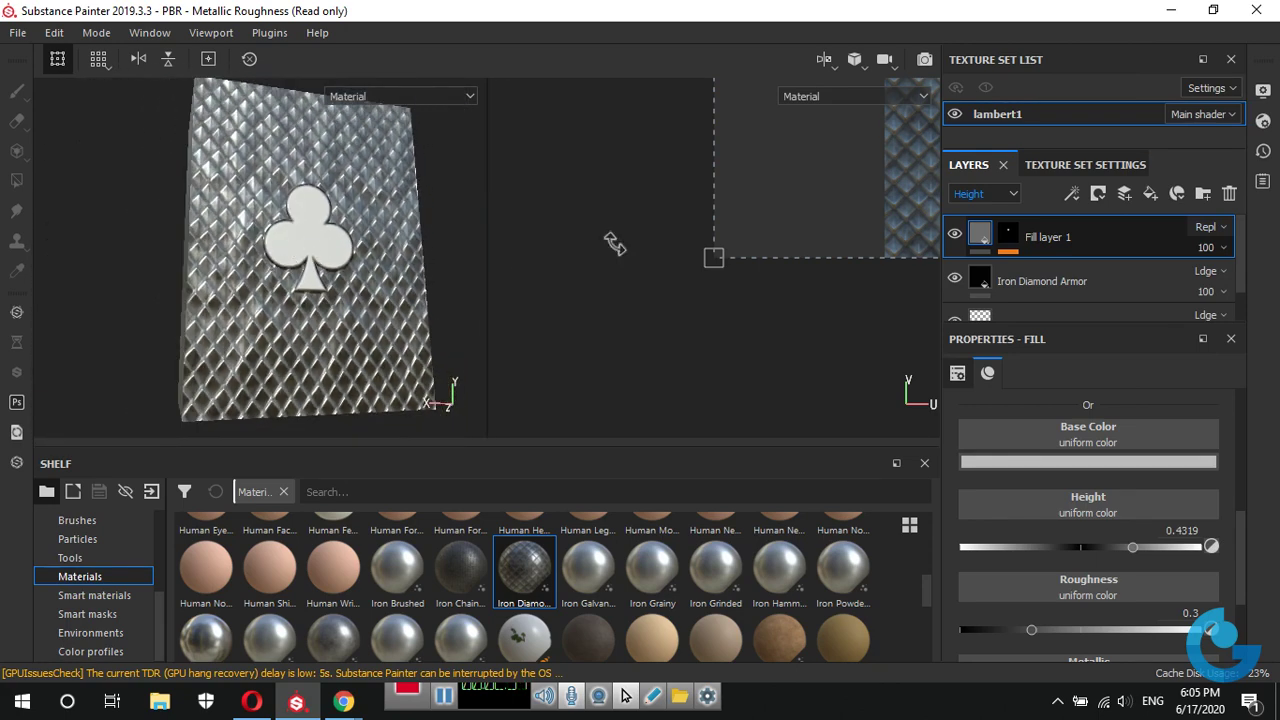
Lower Fill layer 1's opacity to about 10 and view the card from below.
left_click(1224, 249)
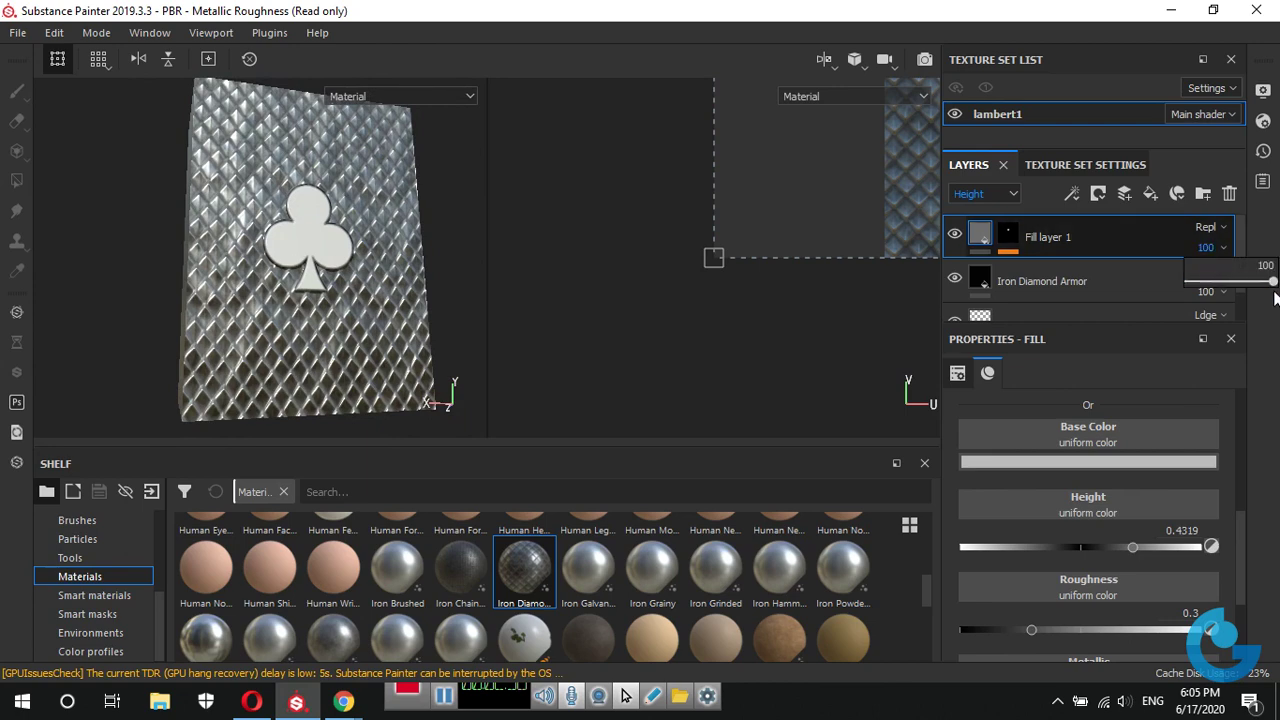
mouse_move(1274, 292)
left_mouse_down()
mouse_move(1157, 293)
mouse_move(1272, 284)
left_mouse_up()
mouse_move(457, 272)
left_mouse_down("alt")
mouse_move(194, 289)
mouse_move(332, 307)
left_mouse_up("alt")
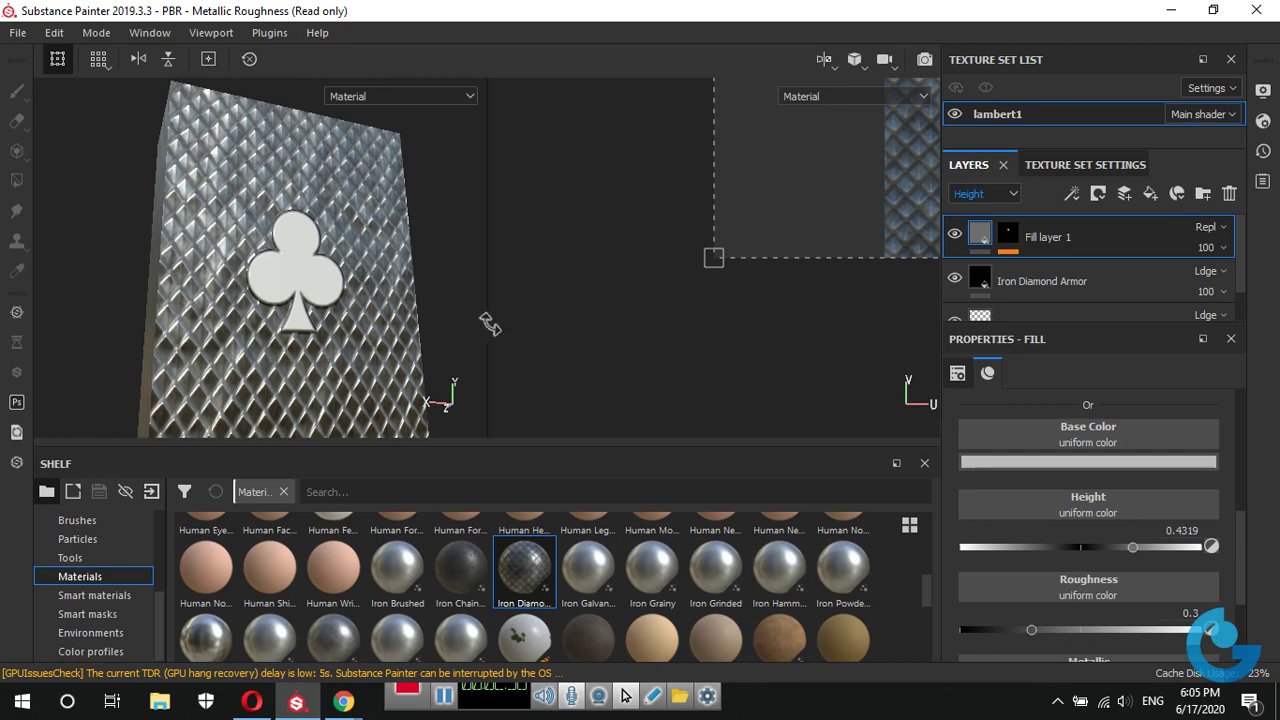
Drop the fill's height from 0.4319 to -0.3074 so the club is pressed in.
left_click_drag(1133, 546, 1042, 547)
left_click_drag(300, 300, 300, 276, "alt")
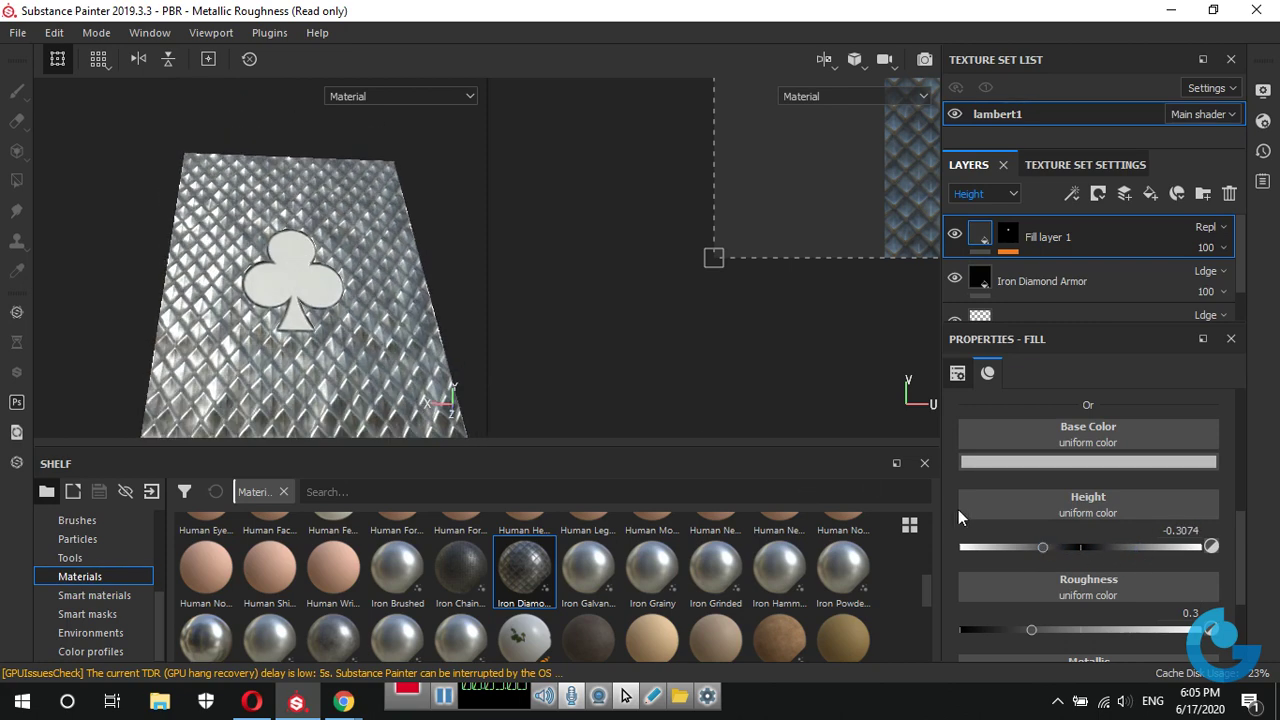
left_click_drag(305, 232, 232, 285, "alt")
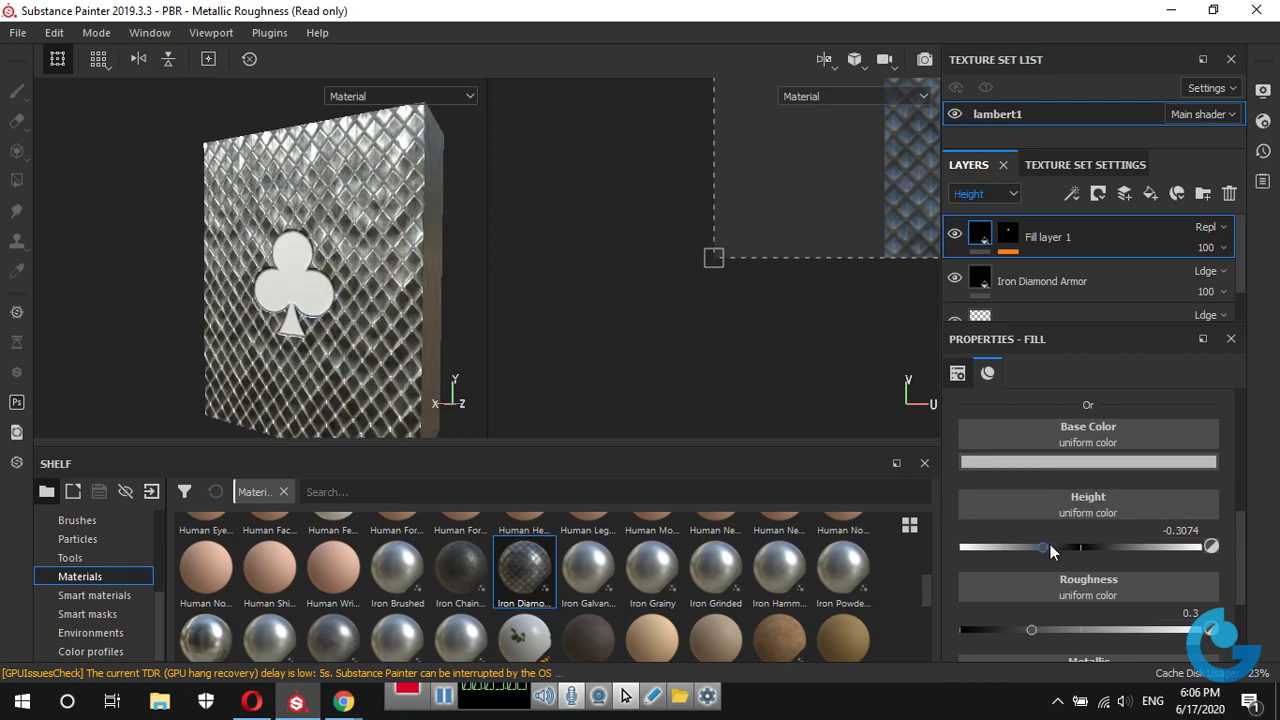
Drop Fill layer 1's height opacity to 0 and view the card from the front.
left_click(1224, 249)
left_click_drag(1273, 287, 1186, 287)
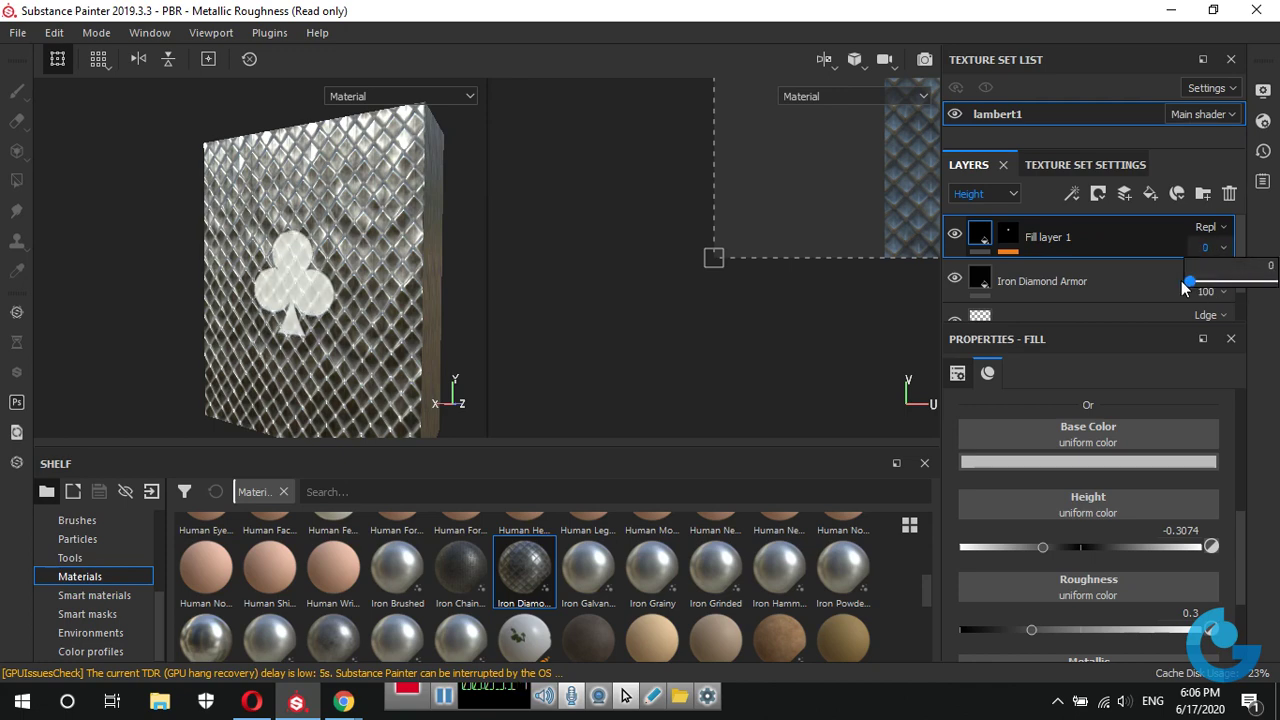
mouse_move(320, 318)
left_mouse_down("alt")
mouse_move(423, 323)
mouse_move(282, 329)
left_mouse_up("alt")
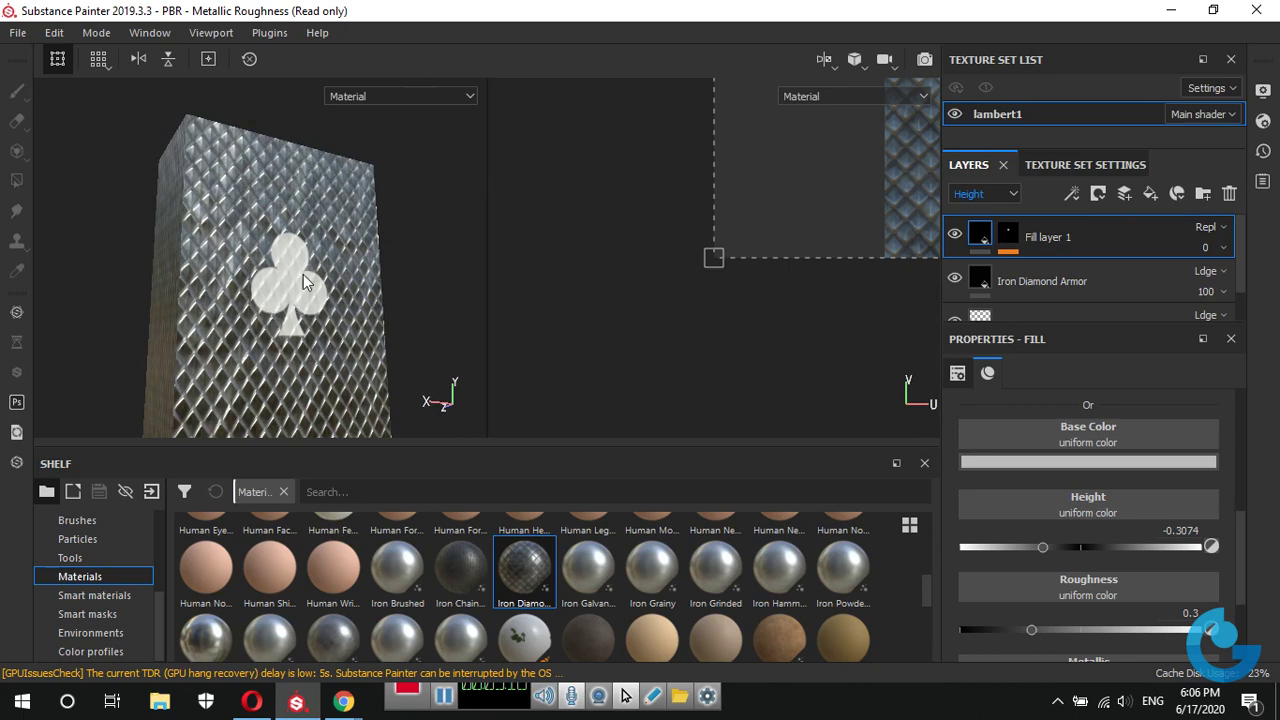
left_click_drag(324, 270, 318, 290, "alt")
left_click_drag(310, 283, 431, 264, "alt")
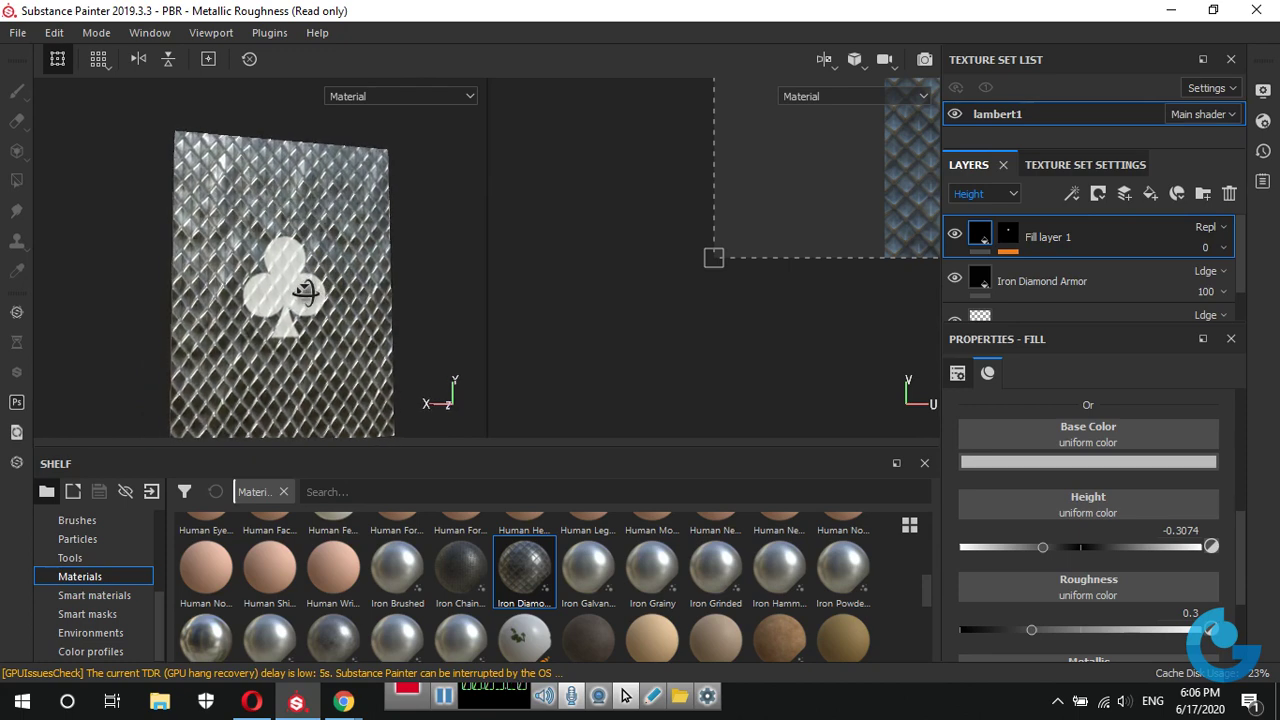